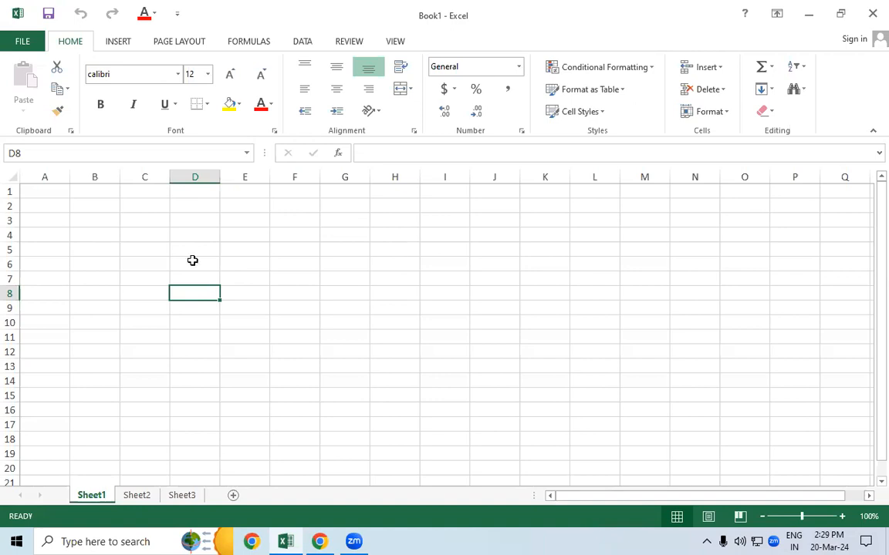
click(192, 262)
click(277, 249)
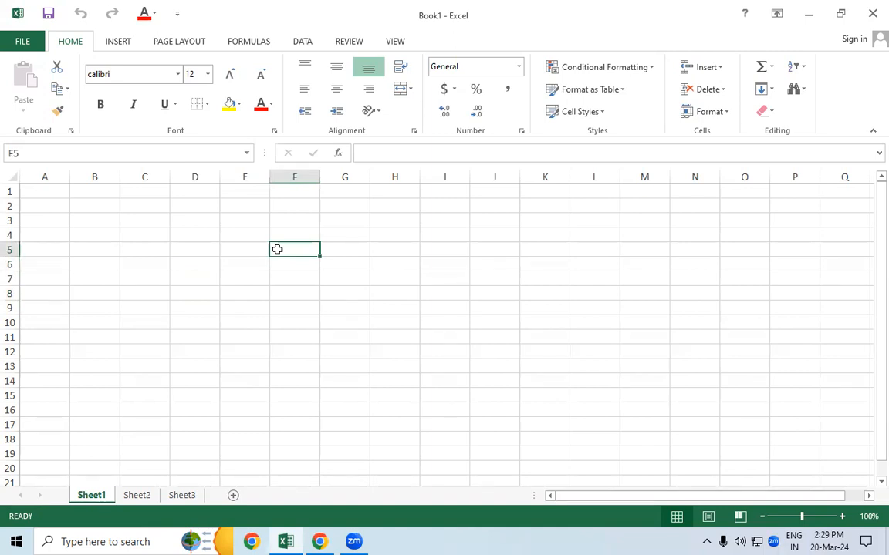
click(236, 281)
click(186, 234)
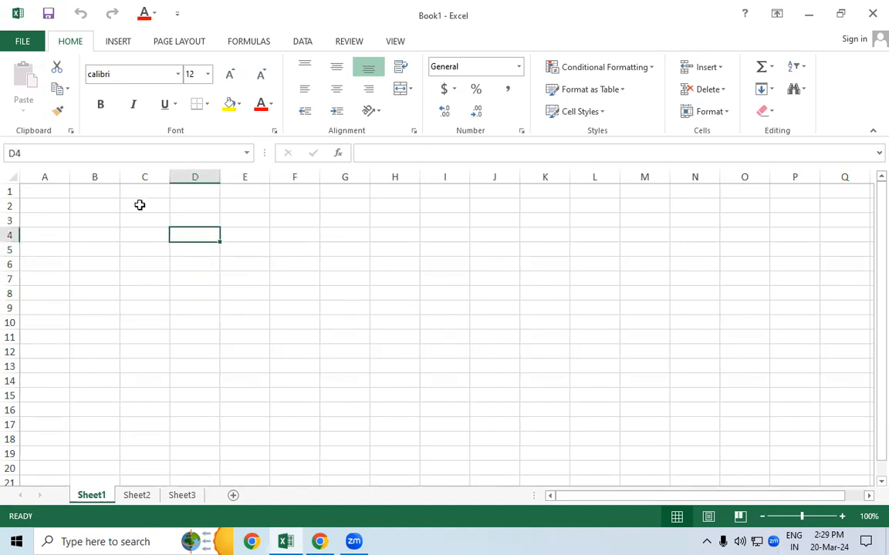
Step: Merge the cells C1:M5 into one cell without centring
drag(138, 194, 634, 259)
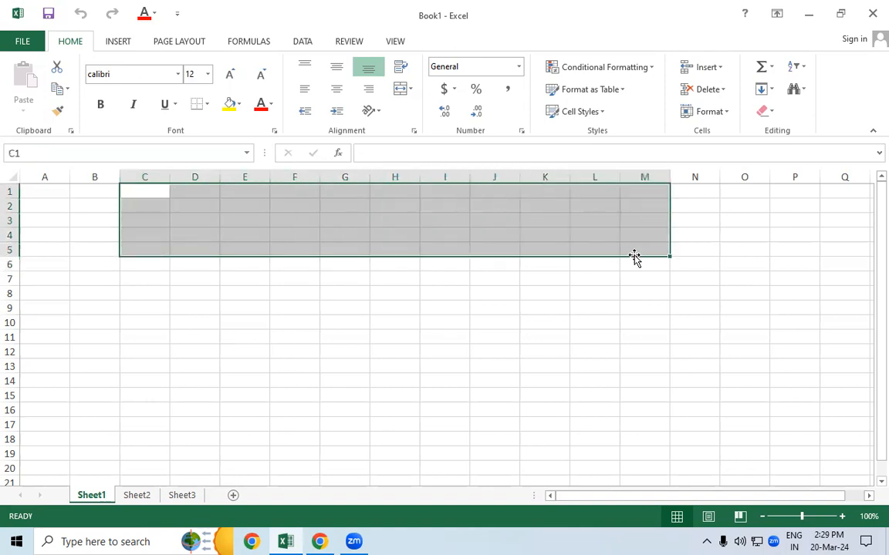
click(398, 90)
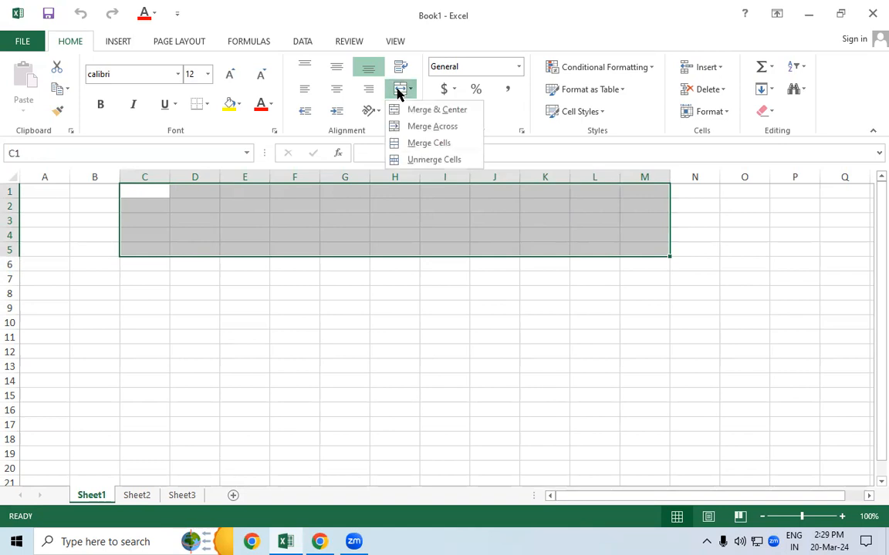
click(424, 144)
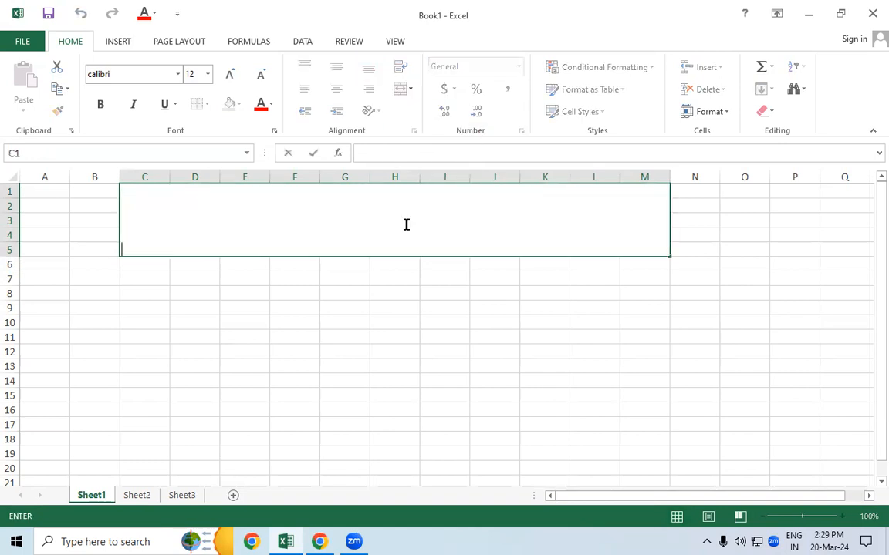
Step: Enter the title STUDENT DATABASE in the merged cell C1:M5
text(STUDEN)
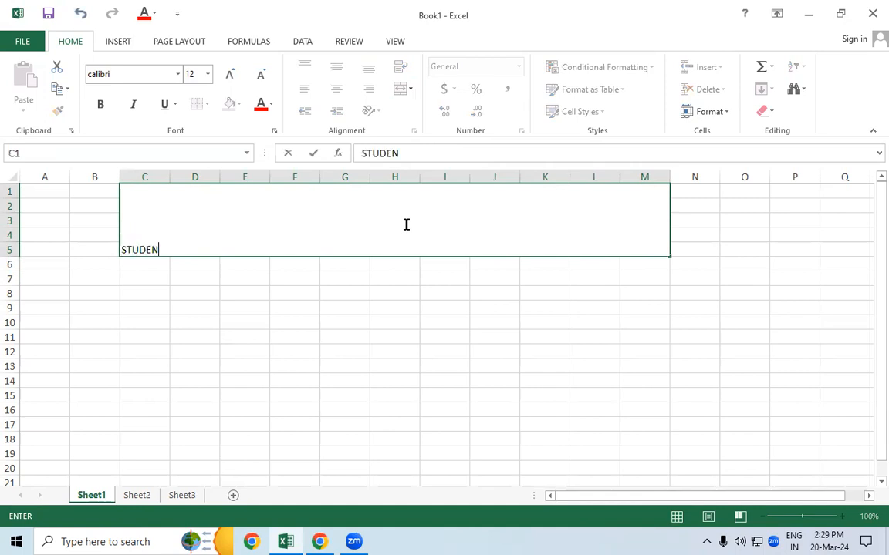
text(T DATAABASE)
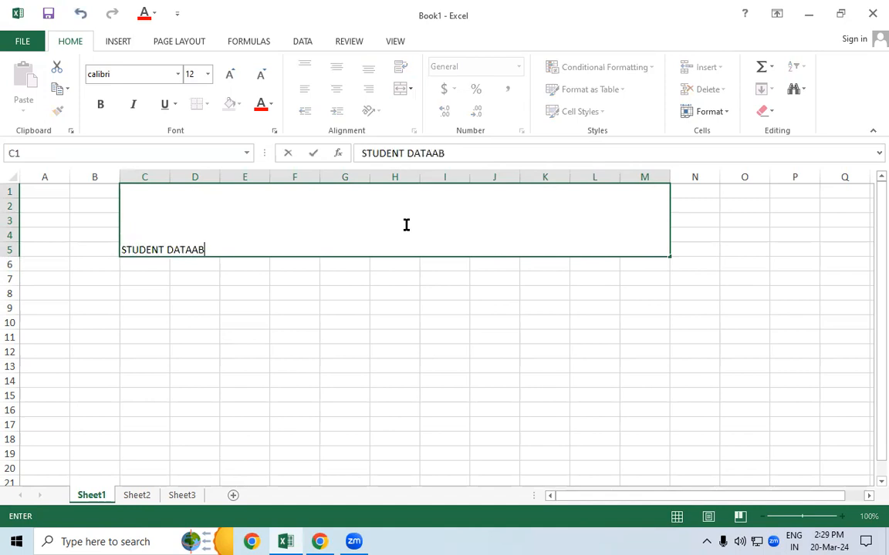
click(199, 250)
key(BackSpace)
key(ctrl+Return)
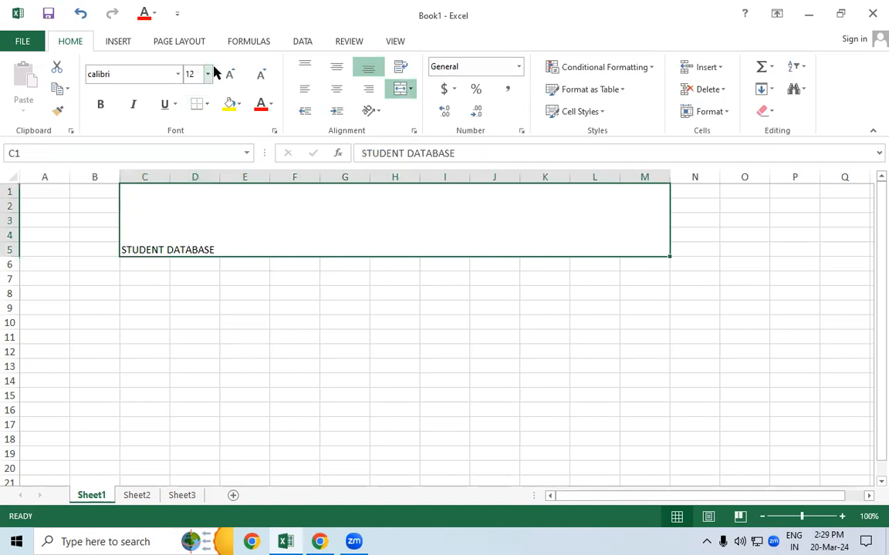
Step: Set the font size of the title in the merged cell to 48
click(229, 74)
click(229, 74)
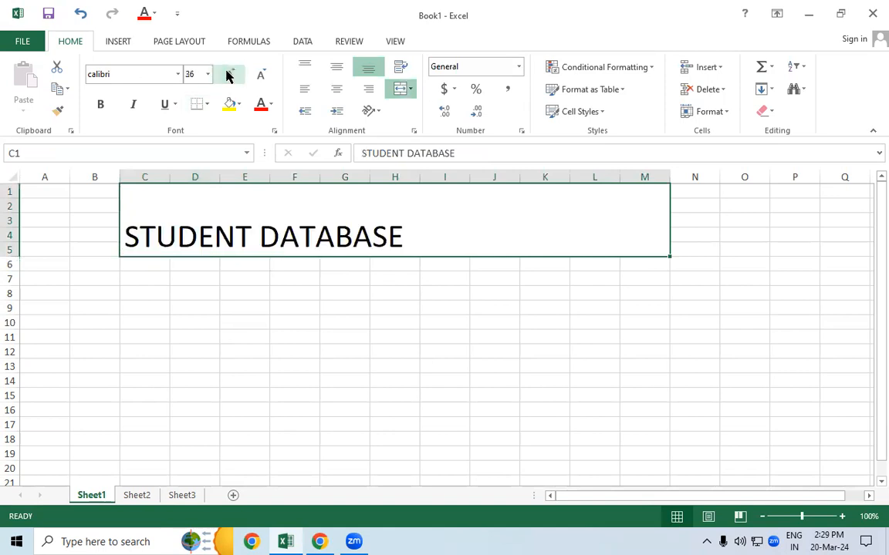
click(229, 74)
click(229, 74)
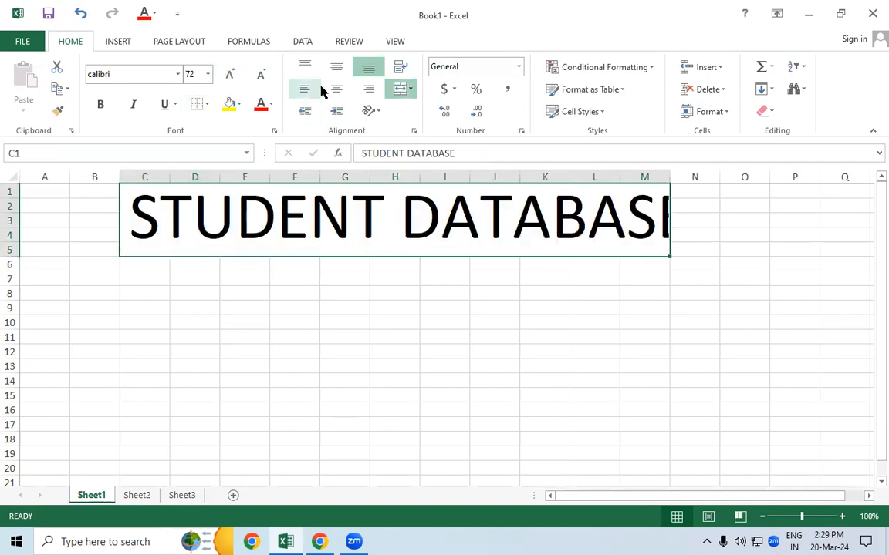
click(260, 77)
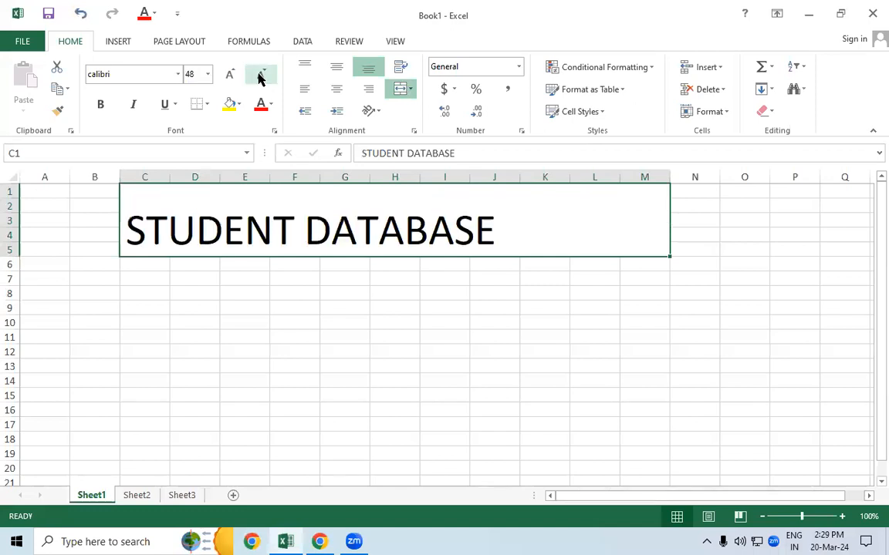
Step: Centre the title horizontally in the merged cell and make it bold
click(334, 90)
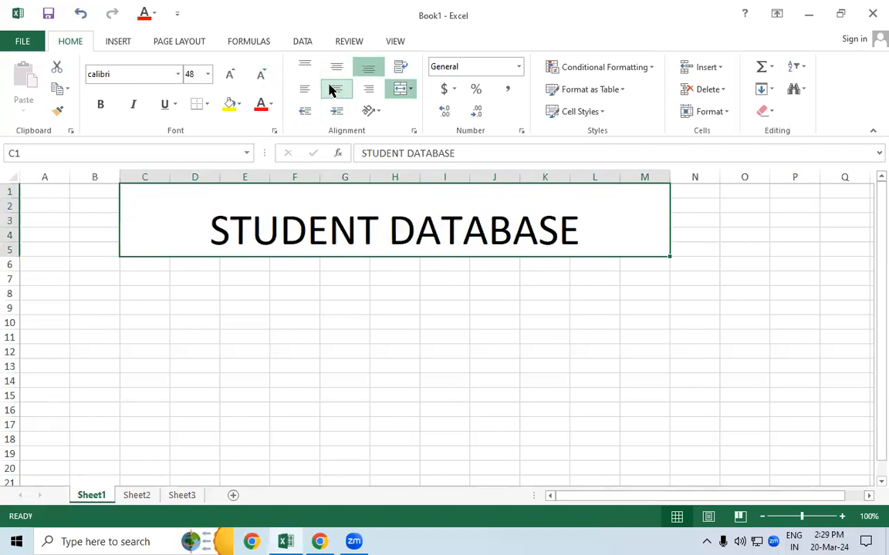
click(99, 105)
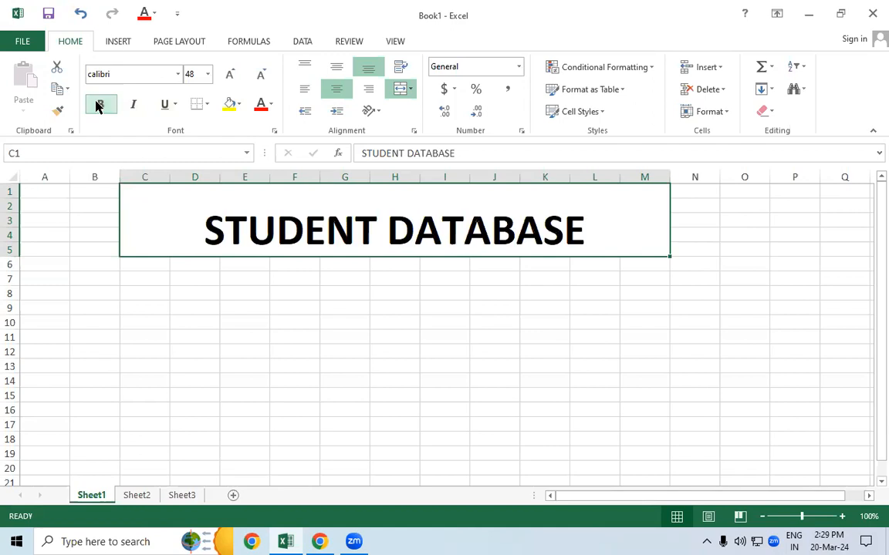
click(342, 318)
click(322, 222)
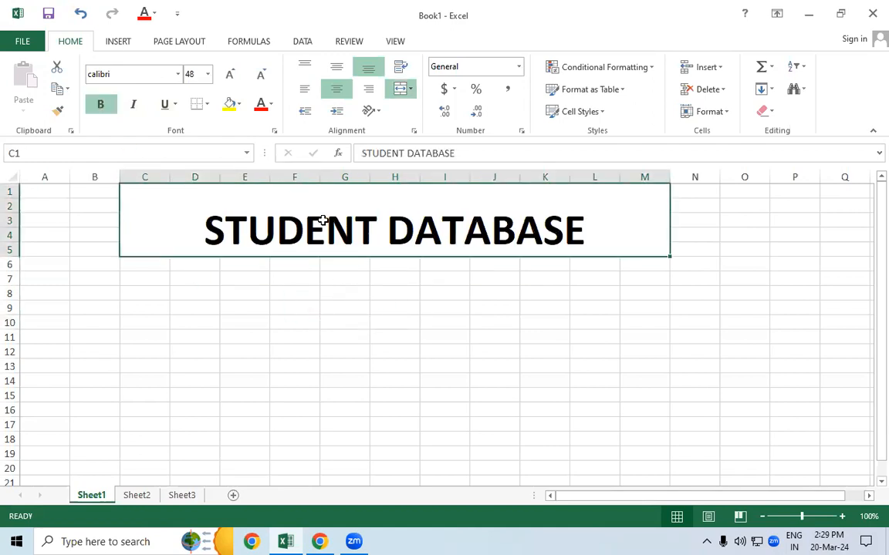
Step: Apply All Borders to the merged title cell and align its text vertically to the middle
click(207, 104)
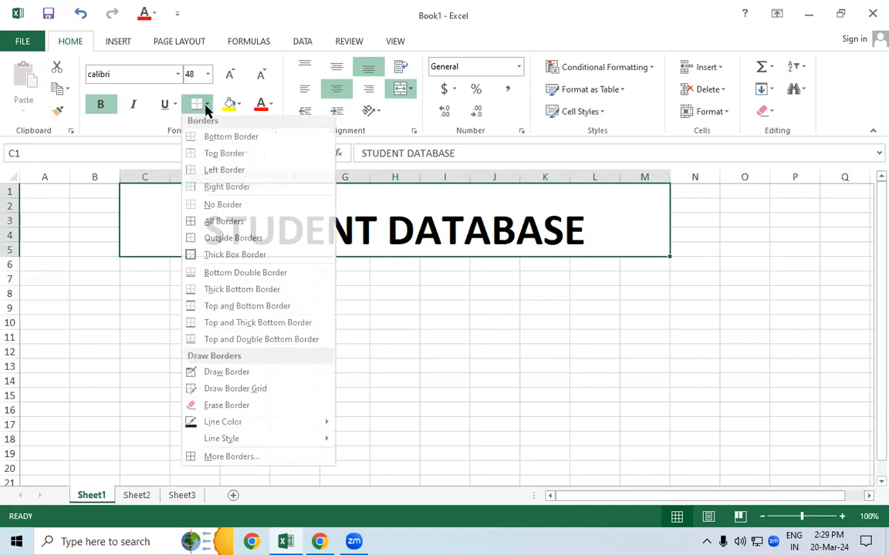
click(214, 224)
click(262, 353)
click(254, 228)
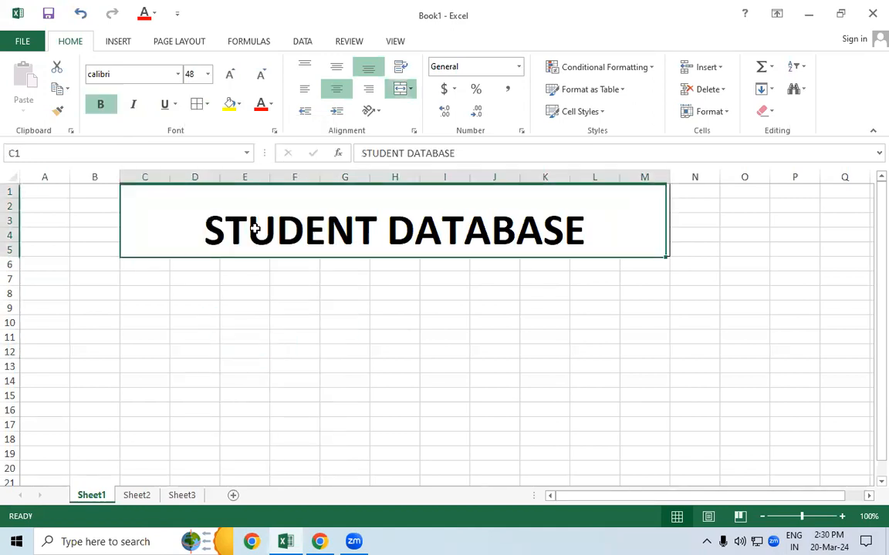
click(334, 69)
click(196, 347)
click(285, 208)
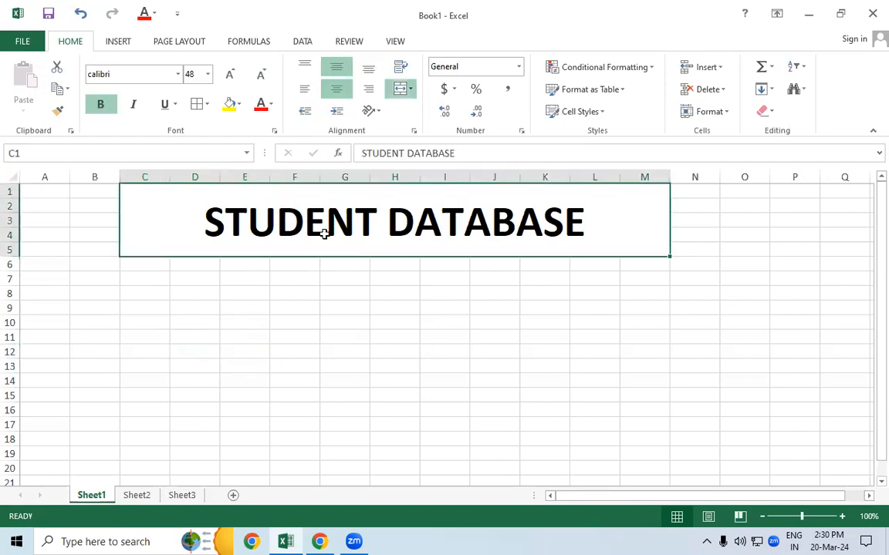
Step: Delete the title text from the merged cell, and undo that deletion and the vertical middle alignment
drag(348, 267, 348, 243)
key(Delete)
click(372, 347)
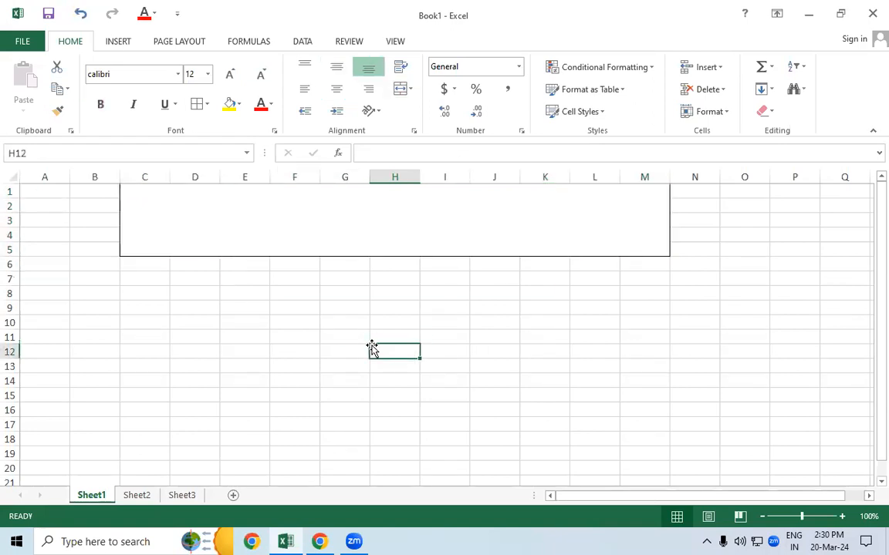
key(ctrl+z)
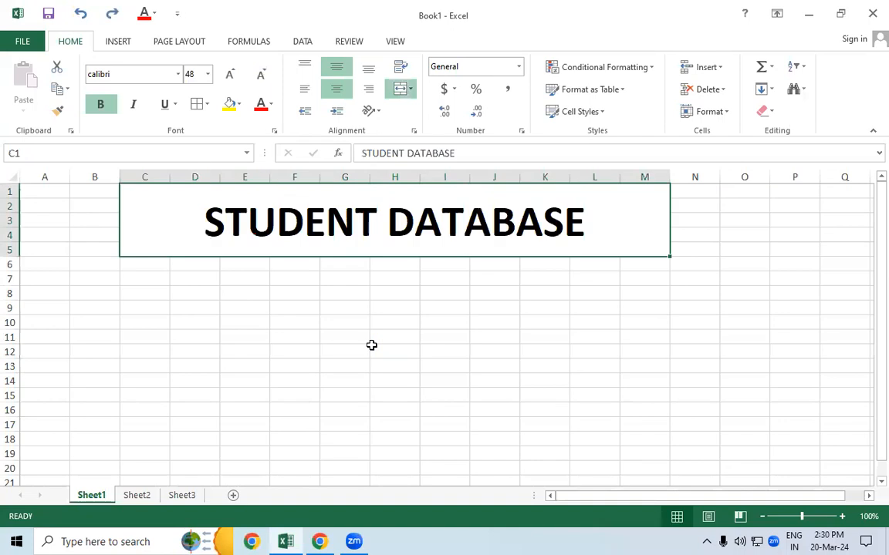
key(ctrl+z)
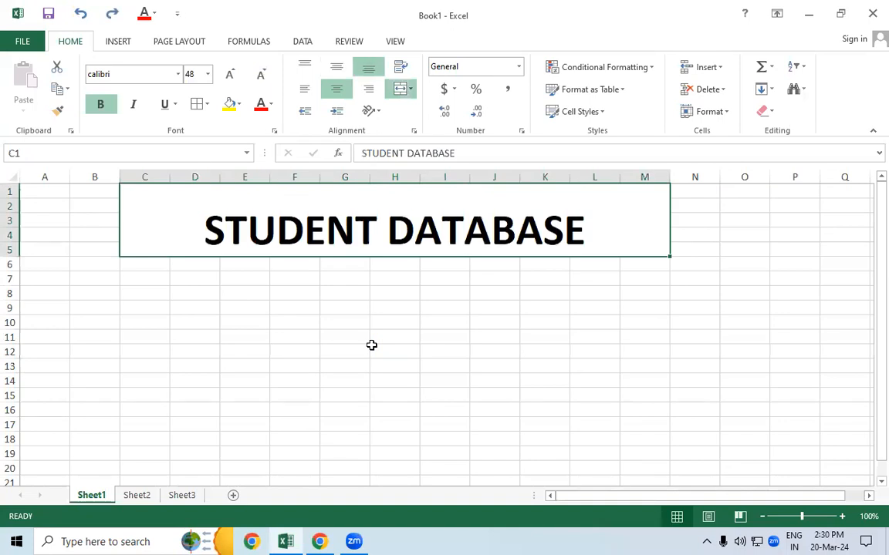
Step: Clear all contents and formatting, including the merge and borders, from the title cell C1:M5
click(770, 111)
click(781, 126)
click(550, 320)
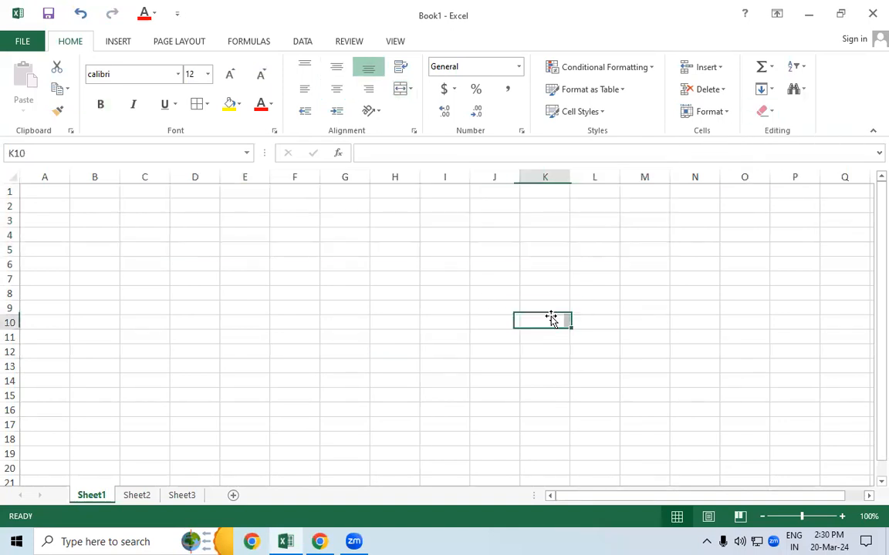
Step: Insert a WordArt title in the plain black fill style with the text STUDENT DATABASE
click(394, 278)
click(124, 41)
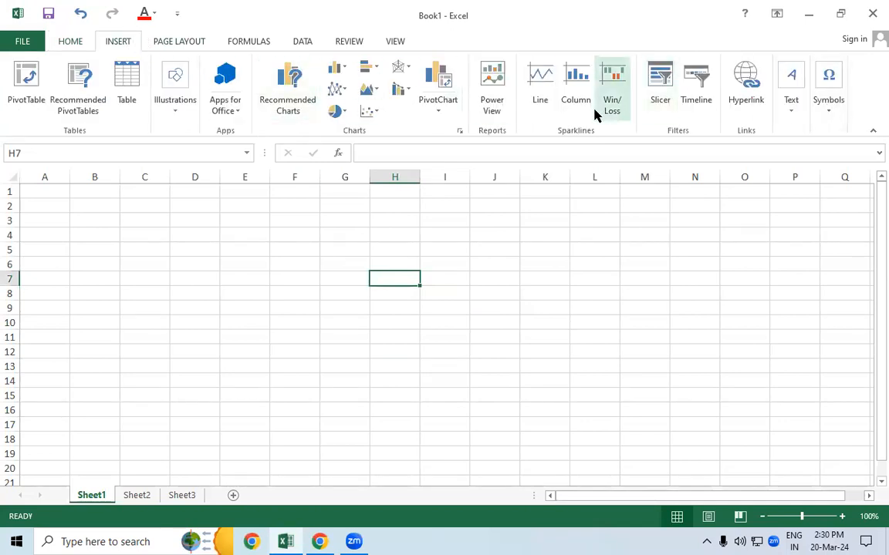
click(795, 115)
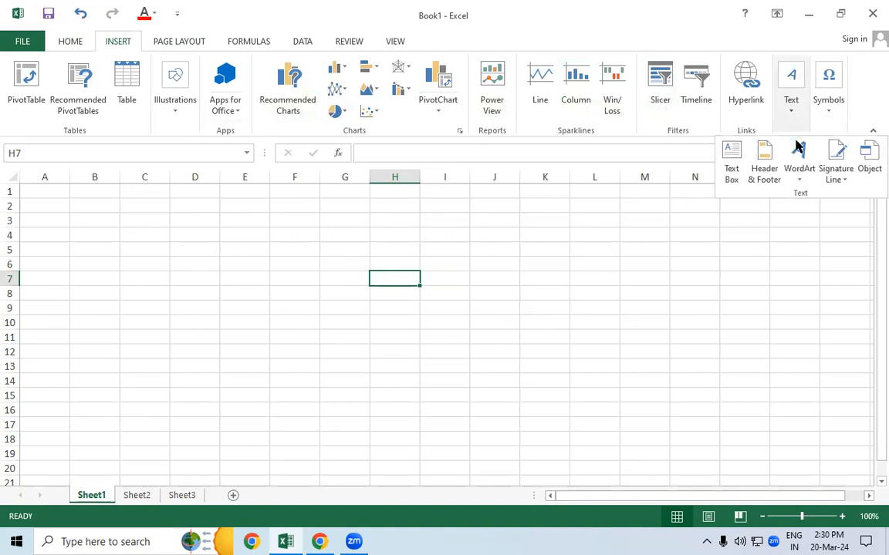
click(800, 169)
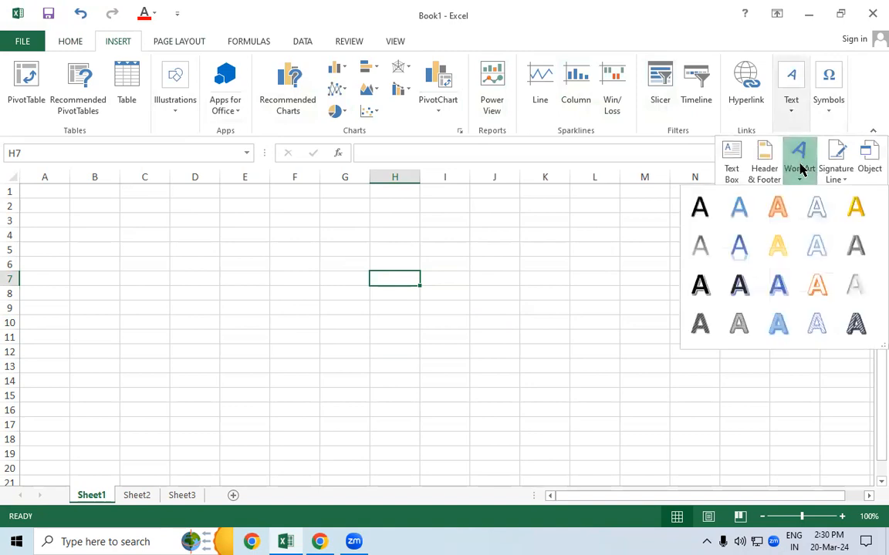
click(700, 207)
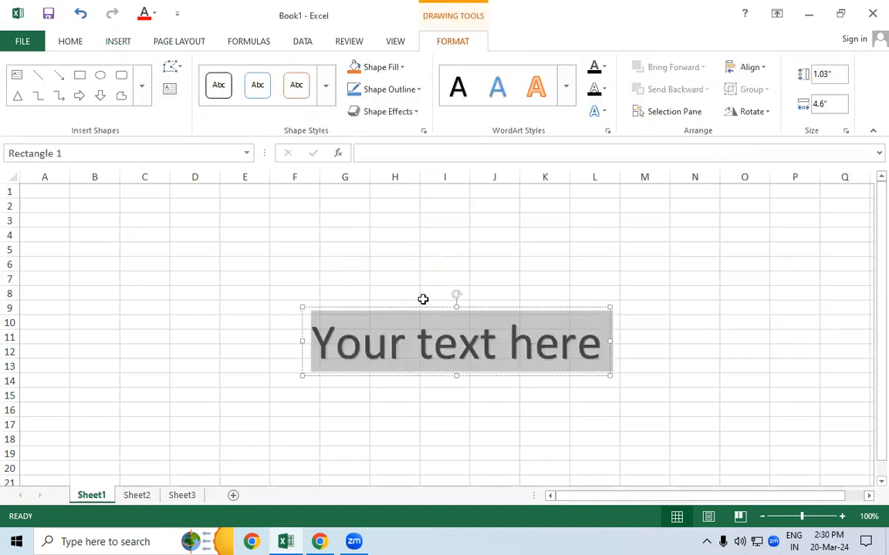
text(STUDEN)
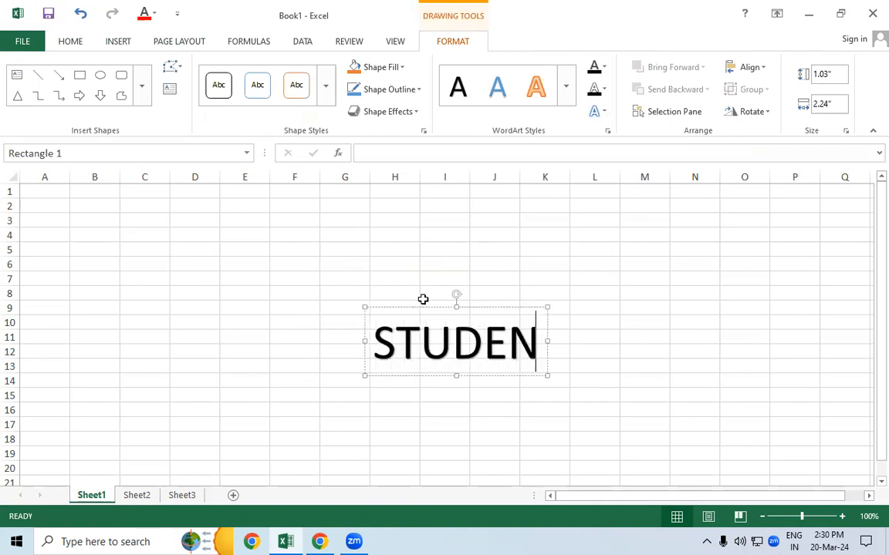
text(T DATAB)
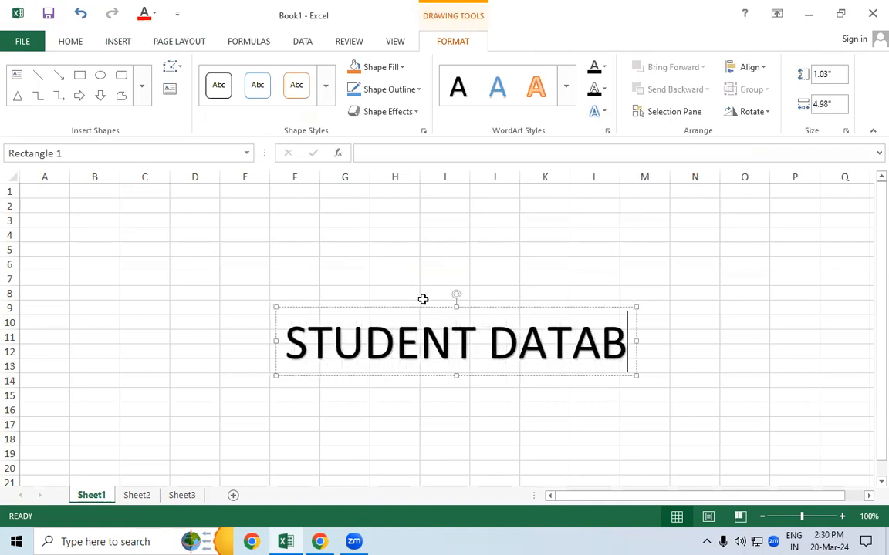
text(ASE)
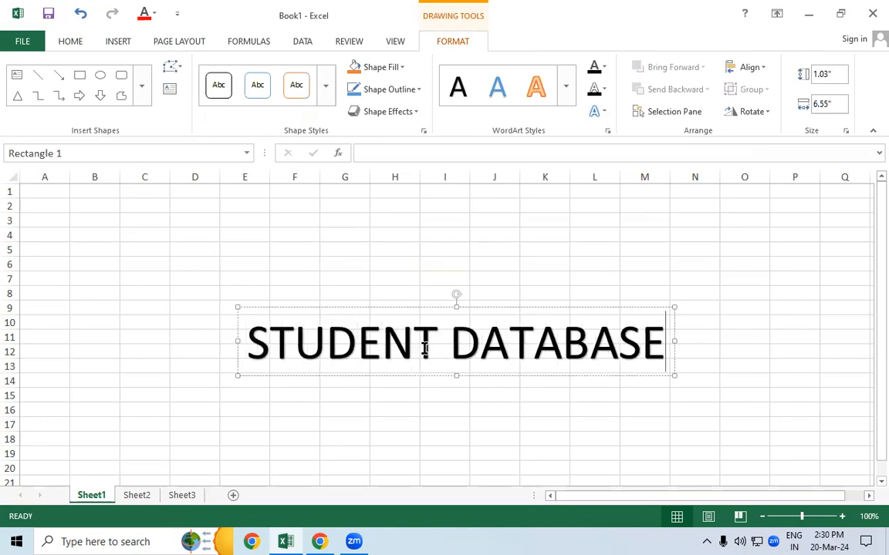
Step: Move the WordArt title up over rows 1 to 5, between columns D and M, and make it bold
drag(429, 378, 389, 251)
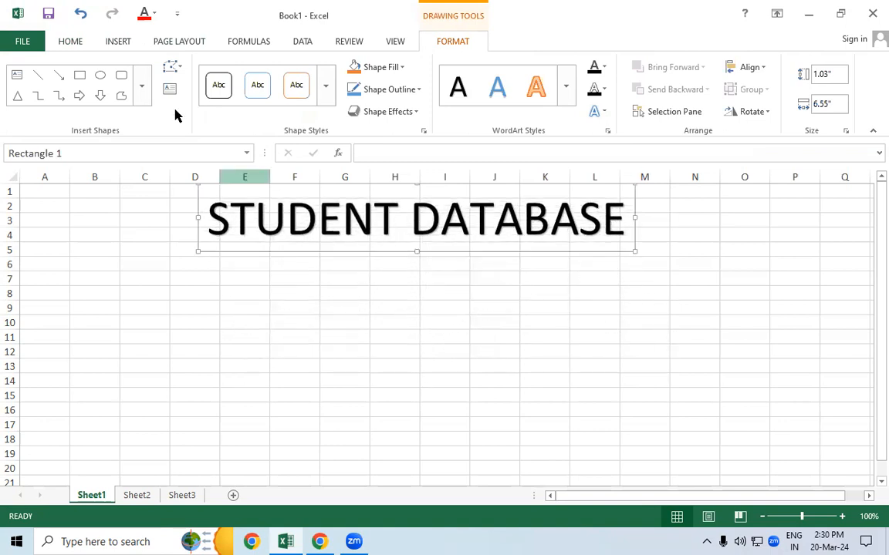
click(59, 42)
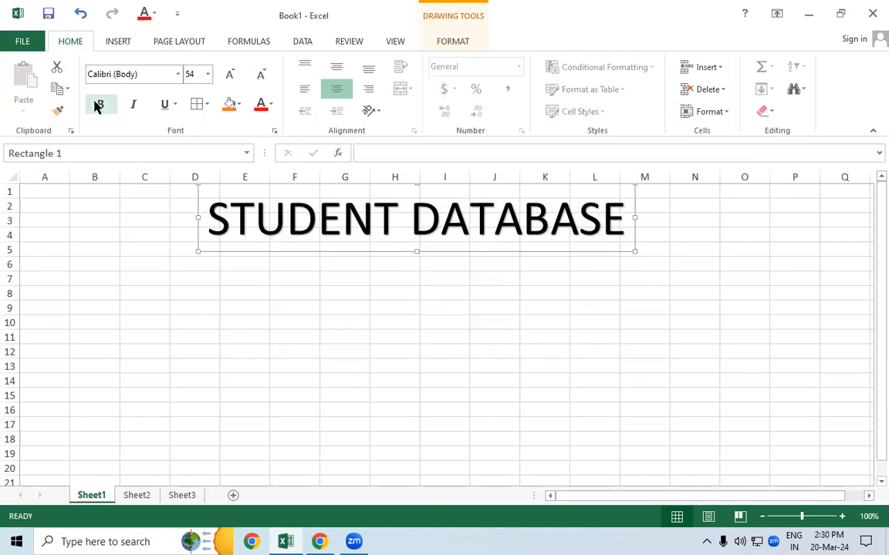
click(99, 104)
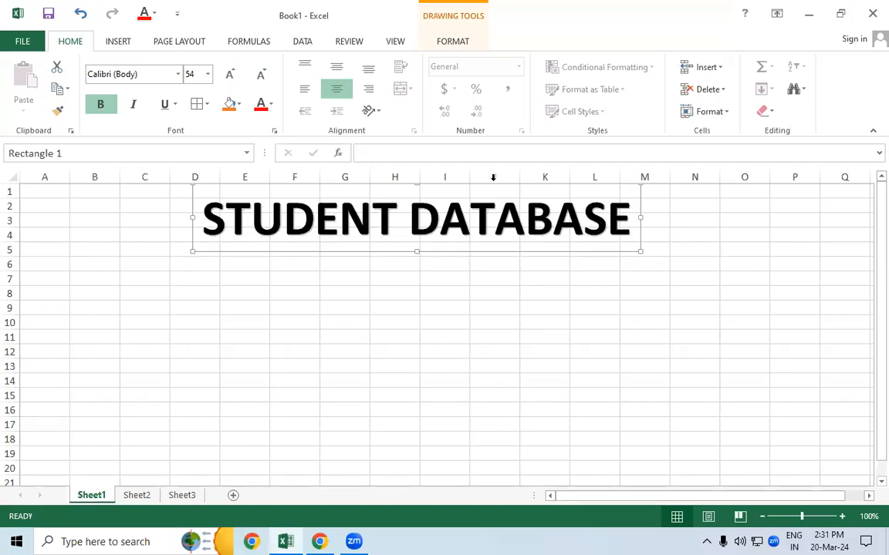
Step: Fill the WordArt title's shape with a light green theme colour and set its text fill to red
click(454, 42)
click(386, 67)
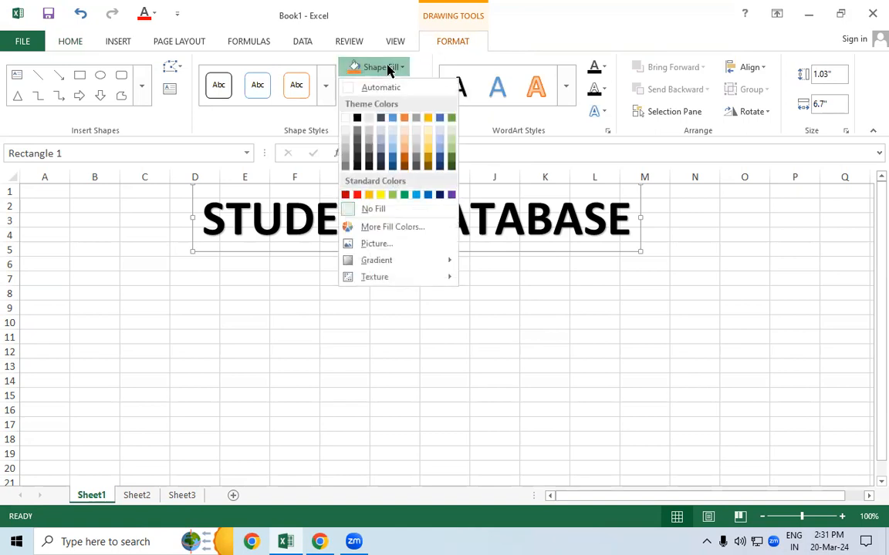
click(452, 137)
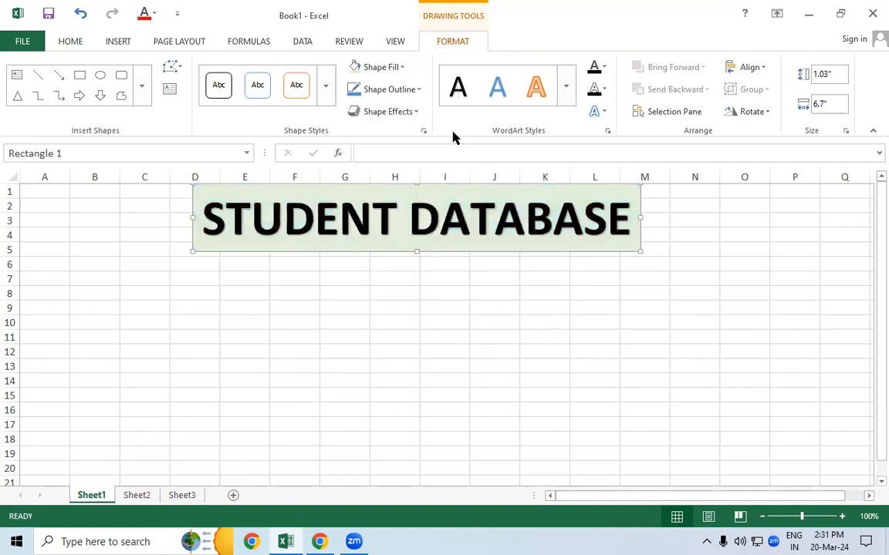
click(601, 69)
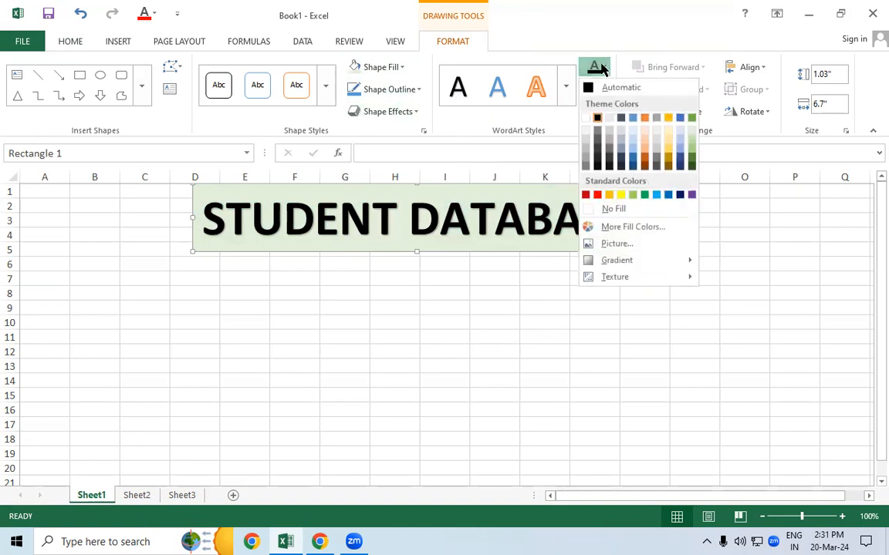
click(597, 194)
click(344, 347)
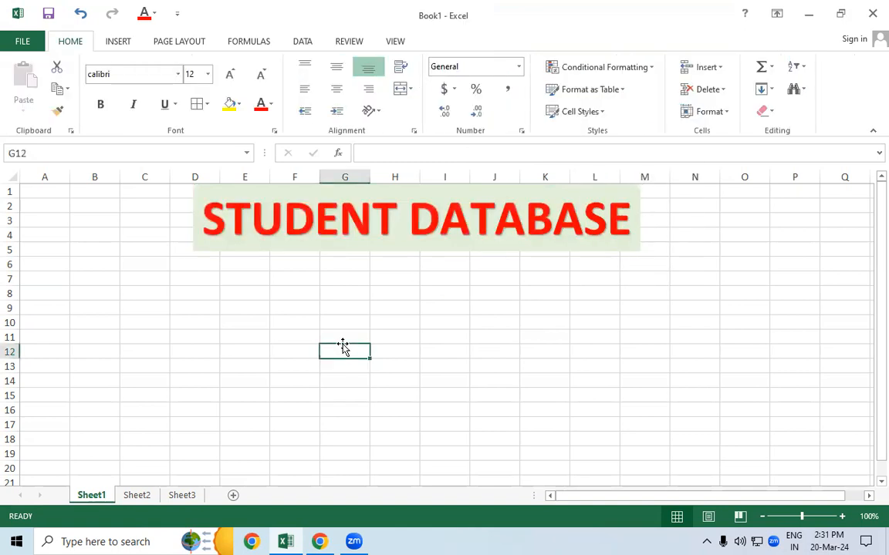
Step: Enter the headings SR.NO., STUDENT NAME, COURSE and FEE in cells D7 to G7
click(263, 310)
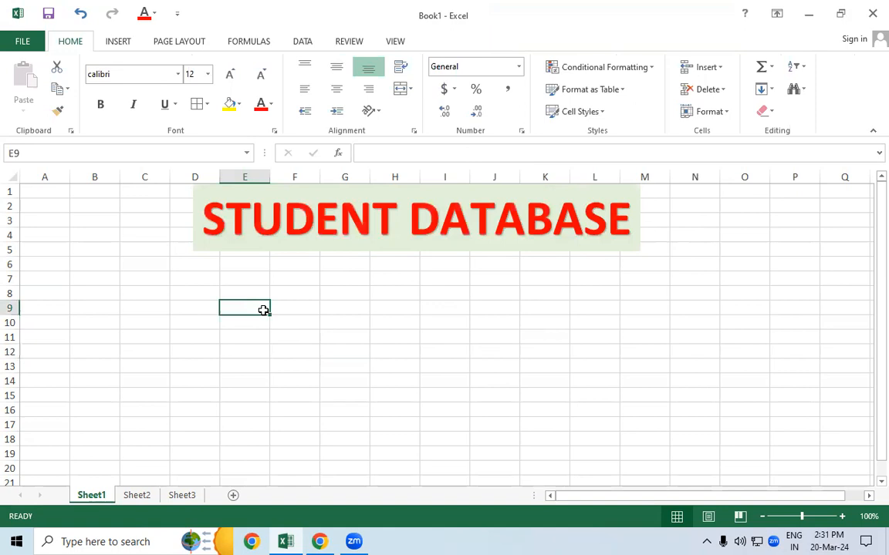
click(195, 275)
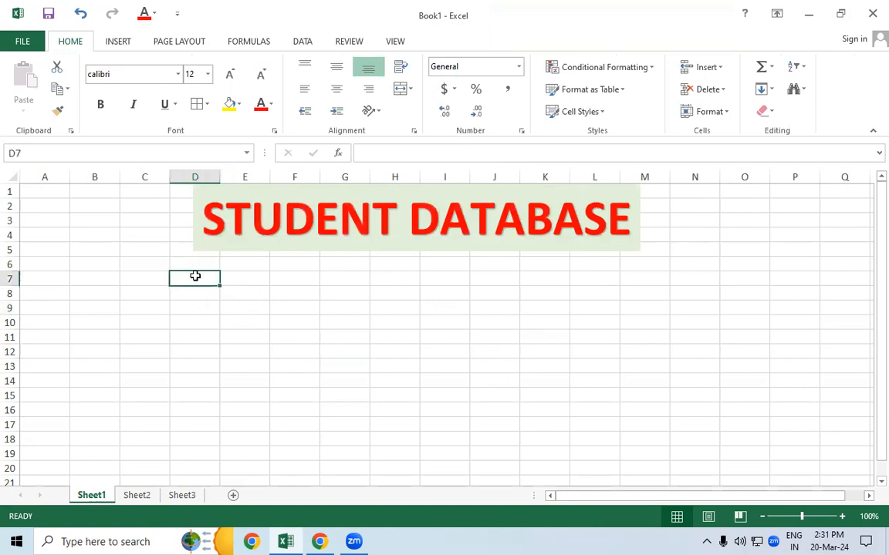
text(SR)
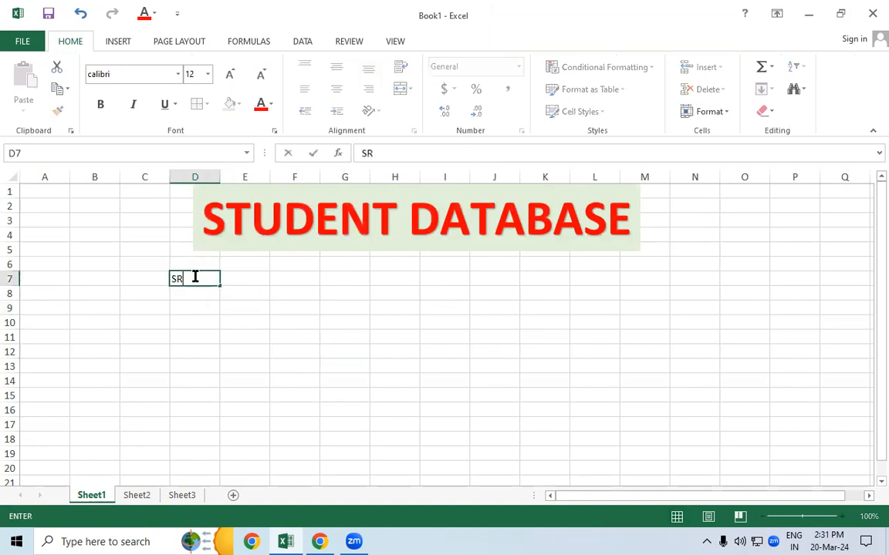
text(.NO.)
key(Tab)
text(STUDENT NAME)
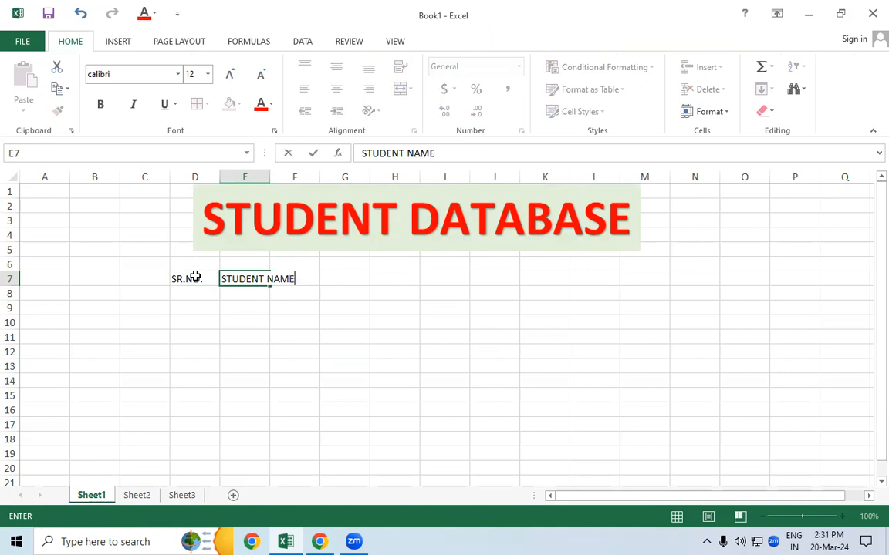
key(Tab)
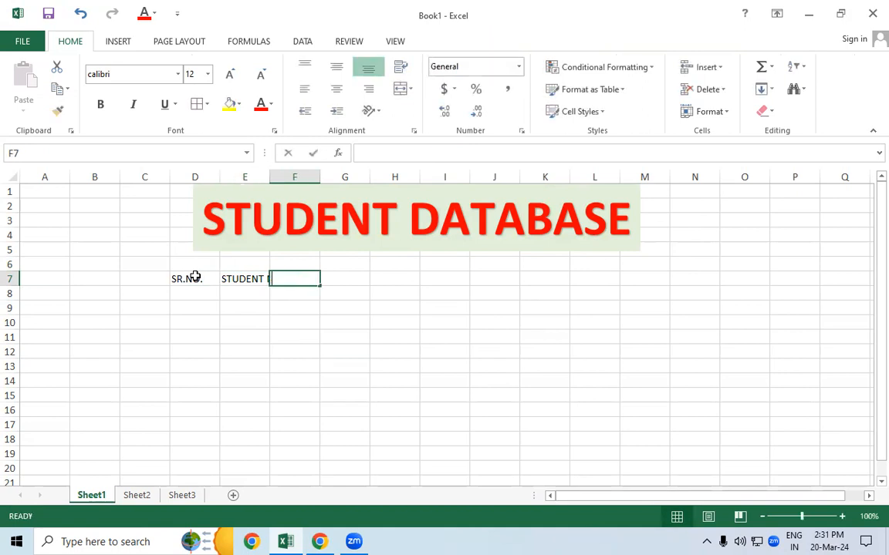
text(COURSE)
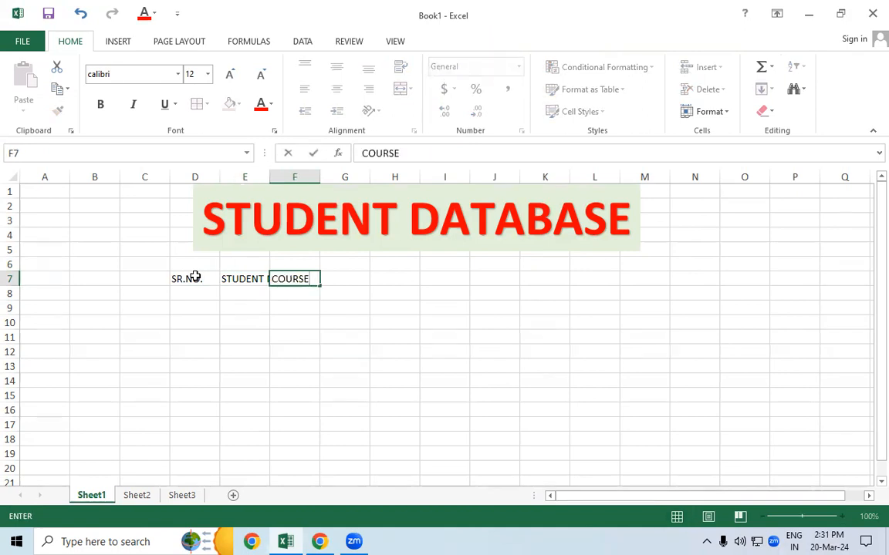
key(Tab)
text(FEE)
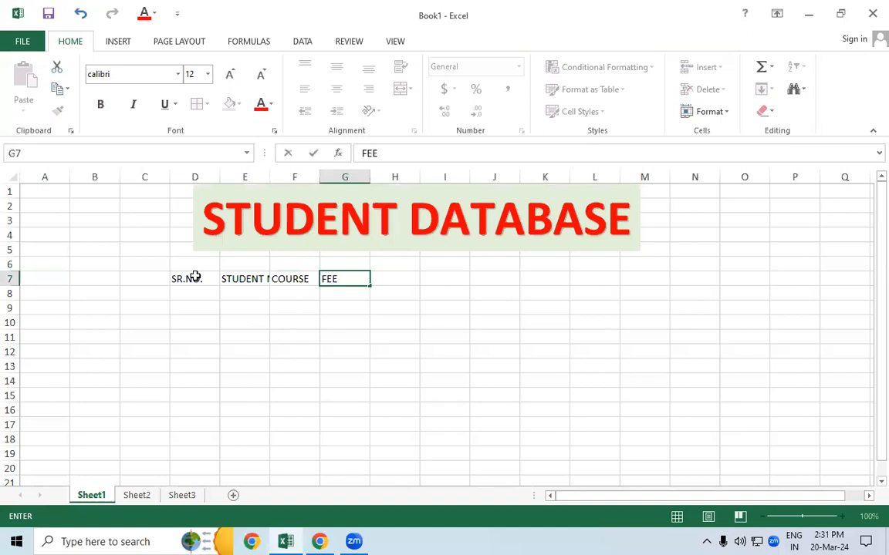
Step: Continue the heading row with PAID, DUE, DISCOUNT and TOTAL AMOUNT in cells H7 to K7
key(Tab)
text(PAID)
key(ctrl+Return)
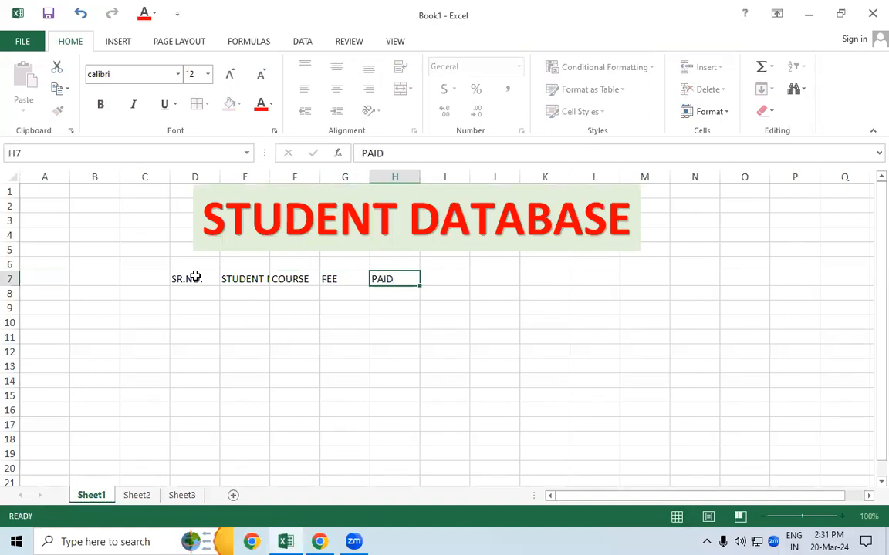
key(Tab)
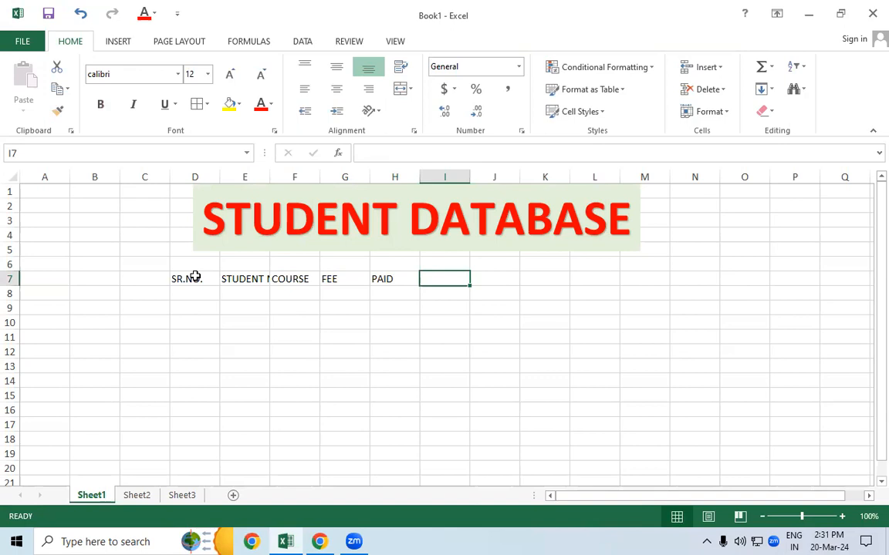
text(DUE)
key(Tab)
text(DISCOUNT)
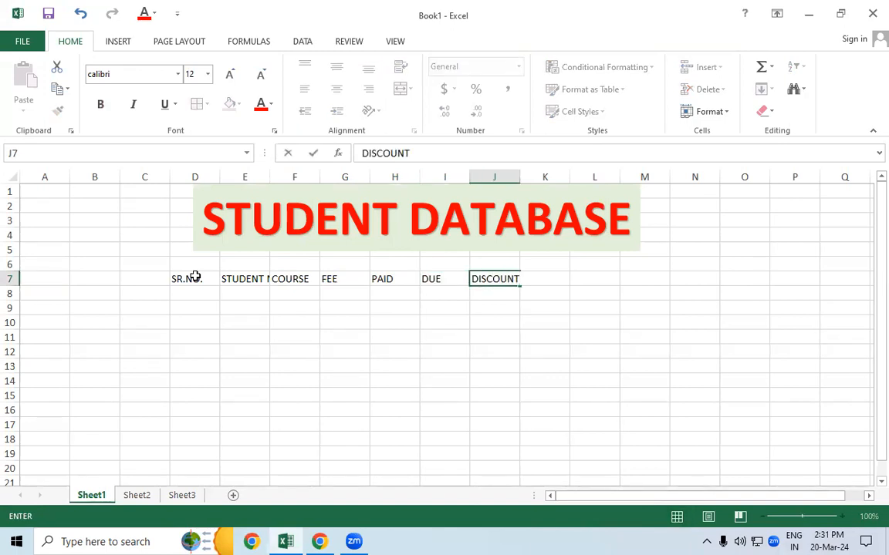
key(Tab)
text(TO)
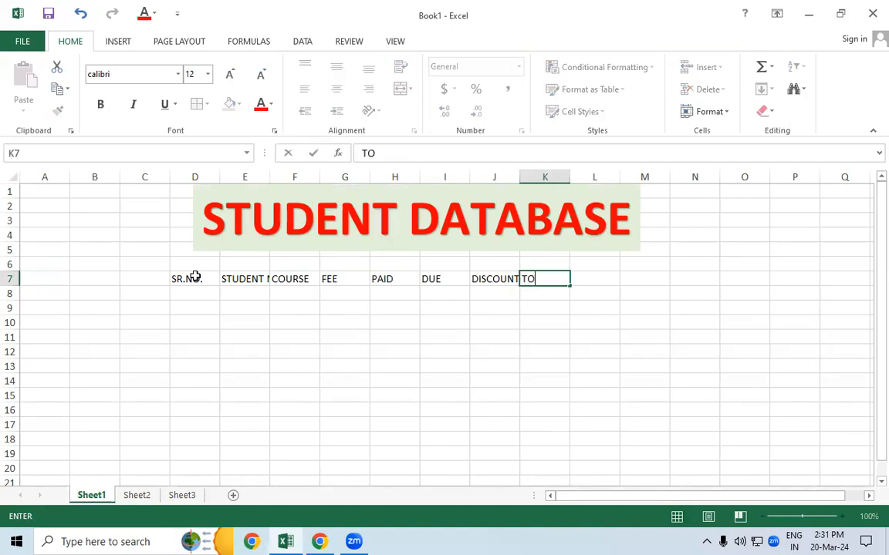
text(TAL AMOUNT)
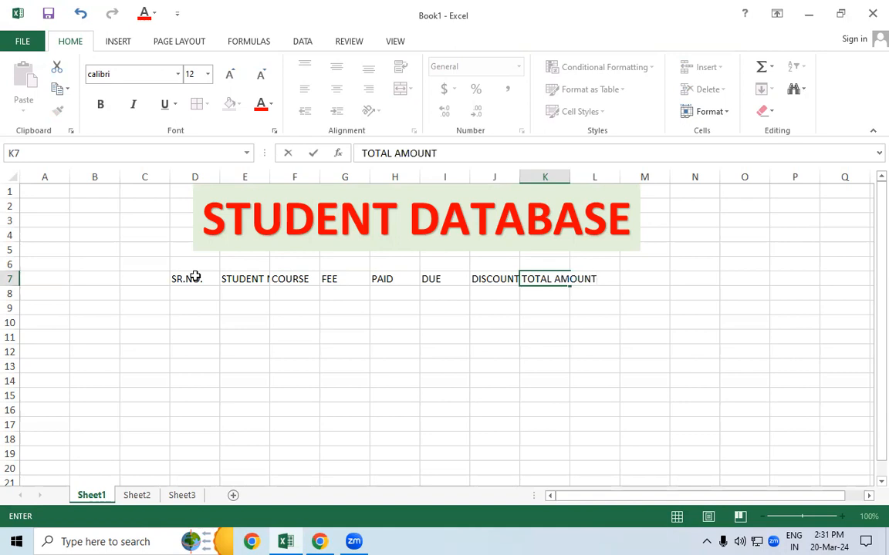
click(304, 348)
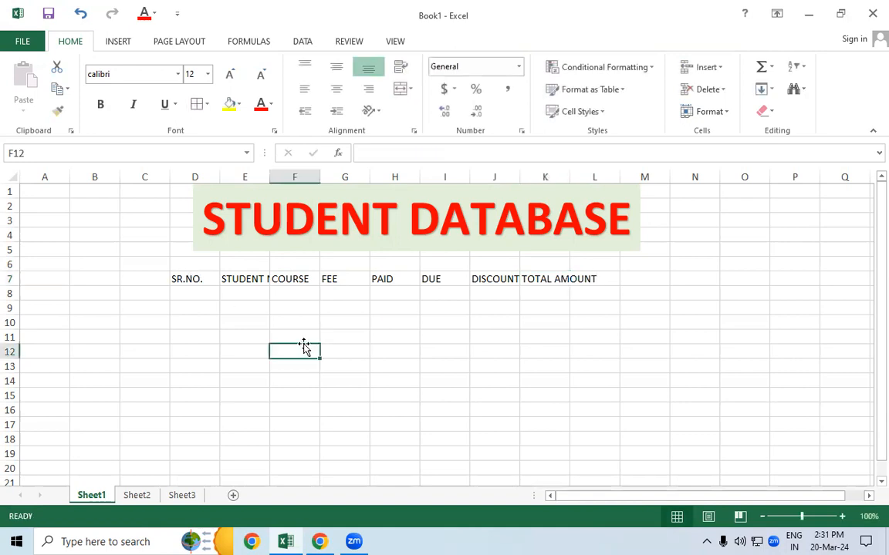
Step: Enlarge the row 7 headings to font size 16 and autofit the widths of columns D to K
drag(203, 279, 591, 270)
click(229, 74)
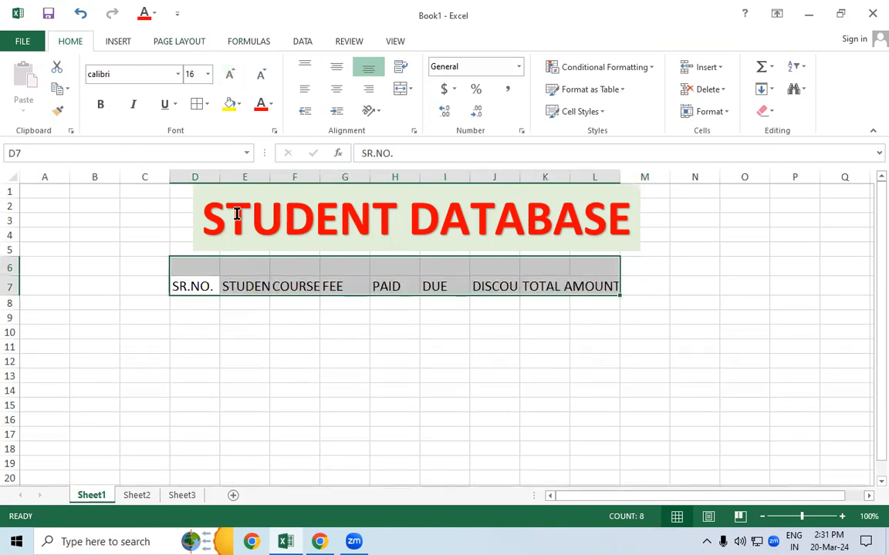
click(238, 303)
drag(188, 176, 546, 175)
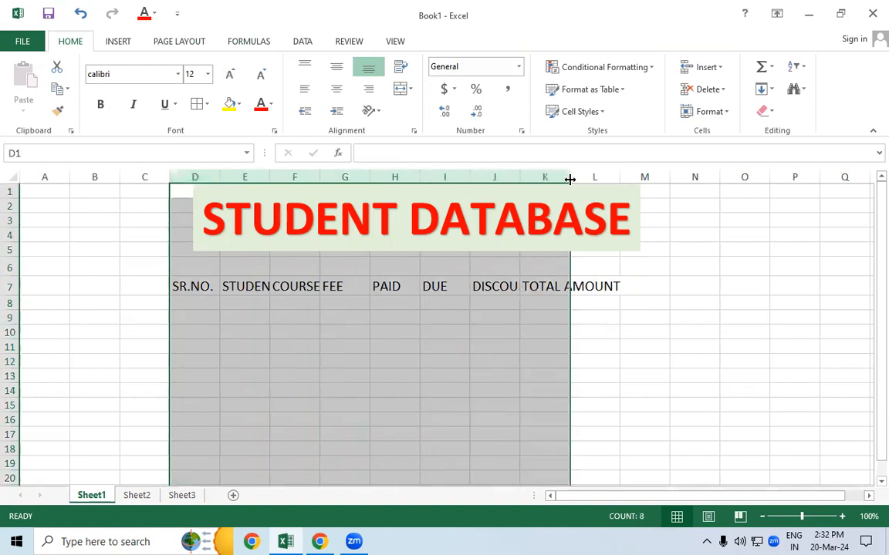
double_click(568, 176)
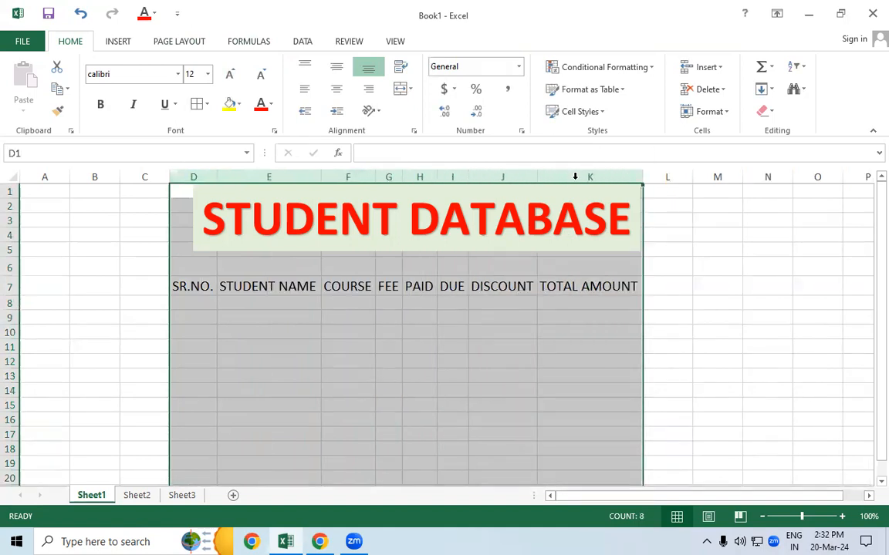
click(720, 321)
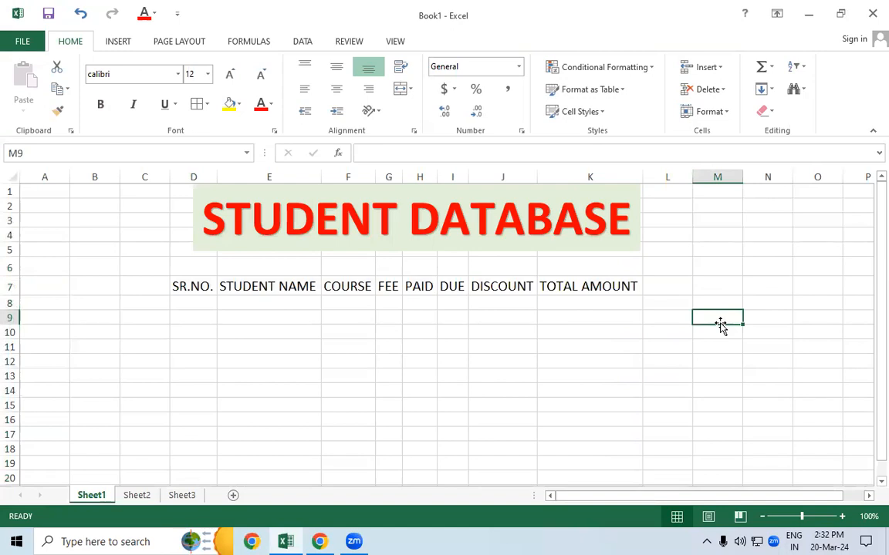
Step: Apply all borders to the table range D7:K16
drag(178, 288, 580, 428)
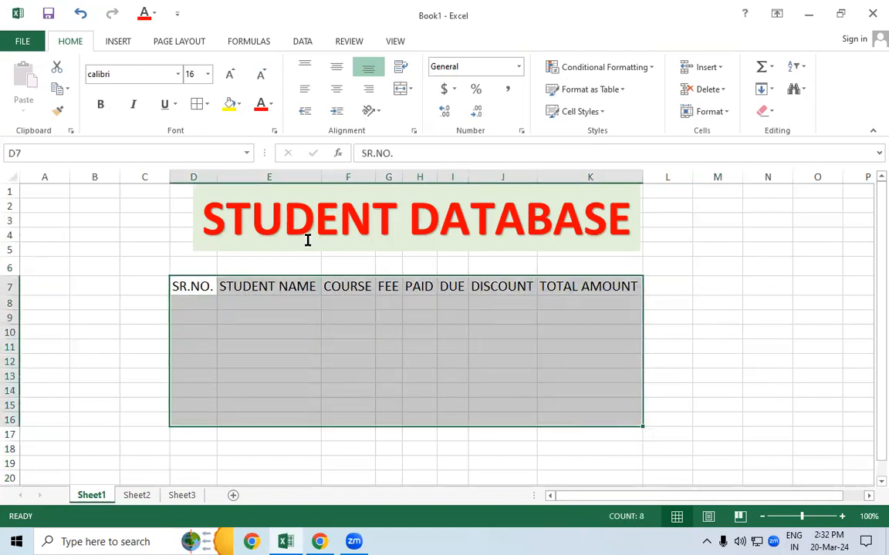
click(198, 111)
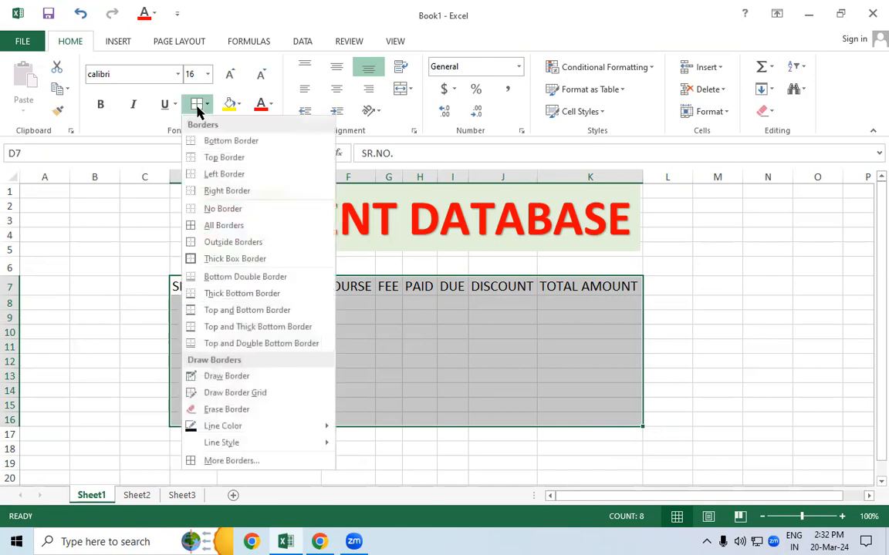
click(210, 225)
click(451, 342)
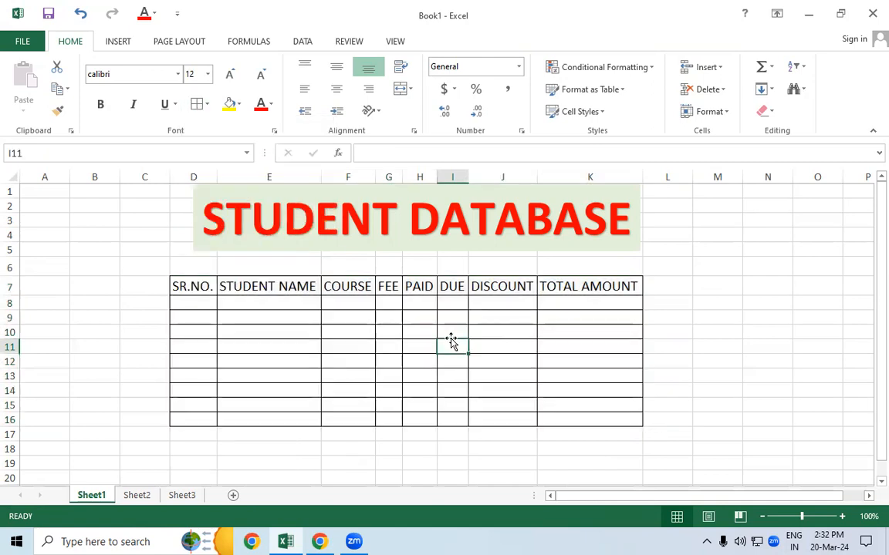
Step: Move the WordArt title down to just above the table and make the headings in D7:K7 bold
click(314, 248)
drag(315, 248, 297, 269)
drag(183, 287, 574, 288)
click(101, 105)
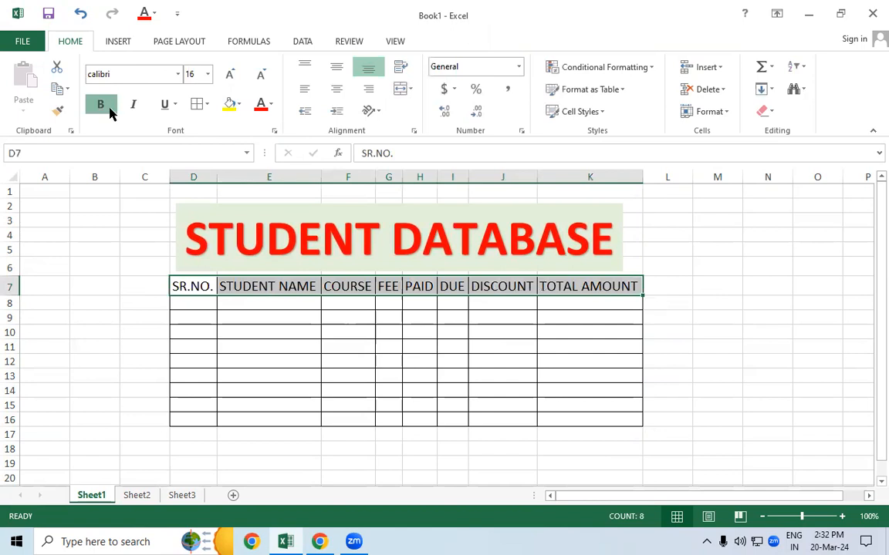
click(322, 333)
click(533, 333)
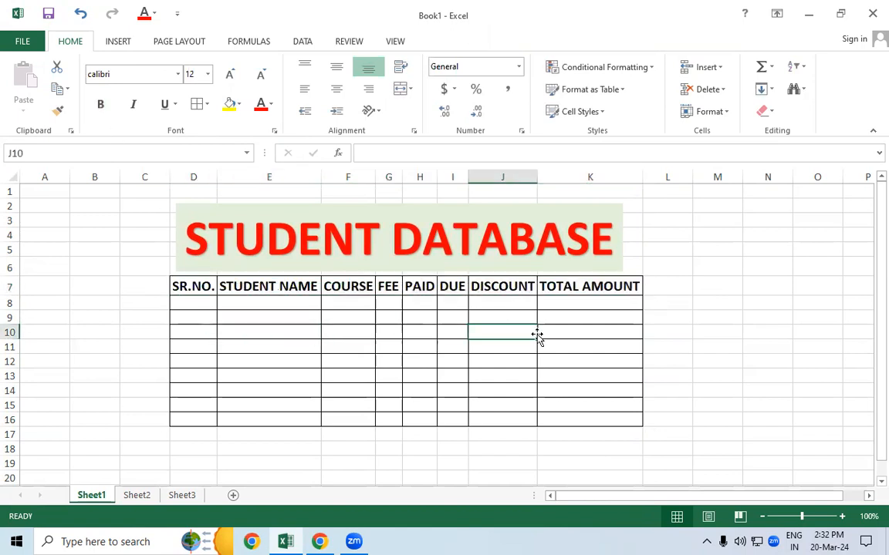
click(412, 300)
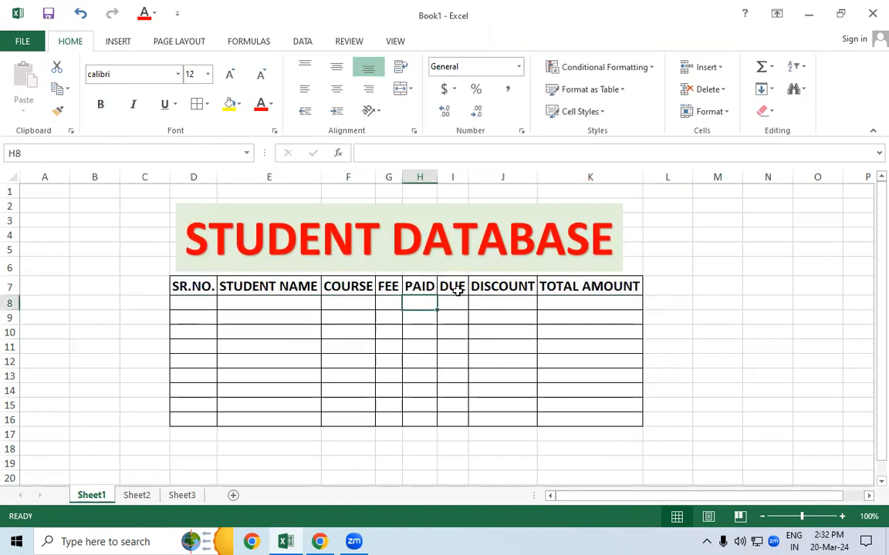
click(458, 290)
click(513, 282)
click(626, 284)
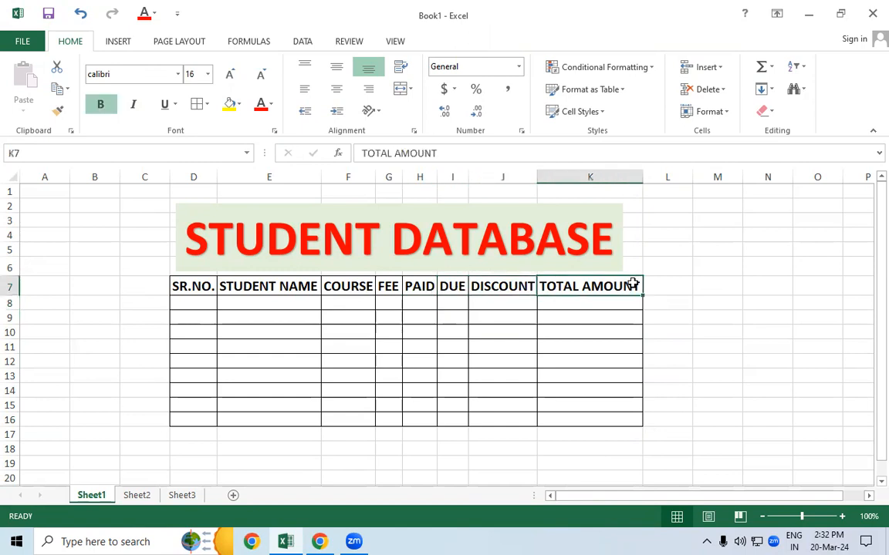
Step: Number the SR.NO. column from 1 to 9 in D8:D16 by entering 1 and 2 and filling the series down
click(202, 305)
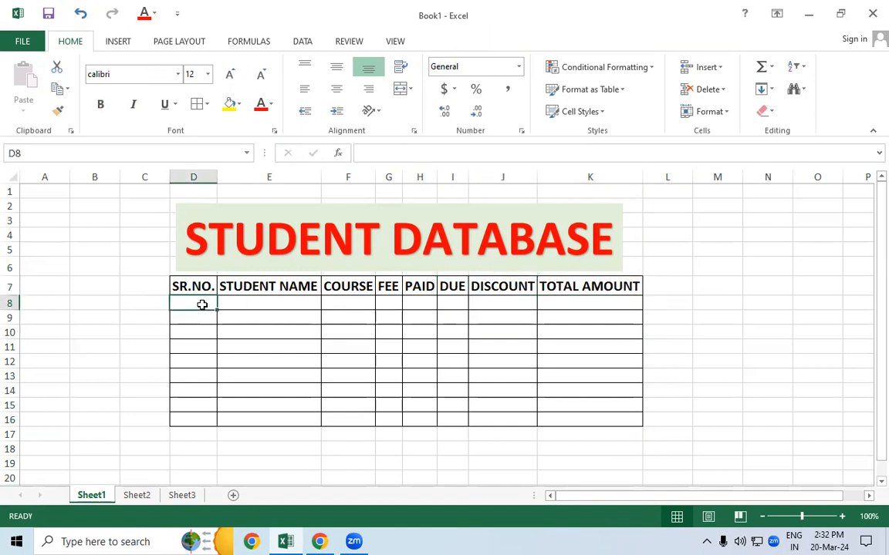
text(1)
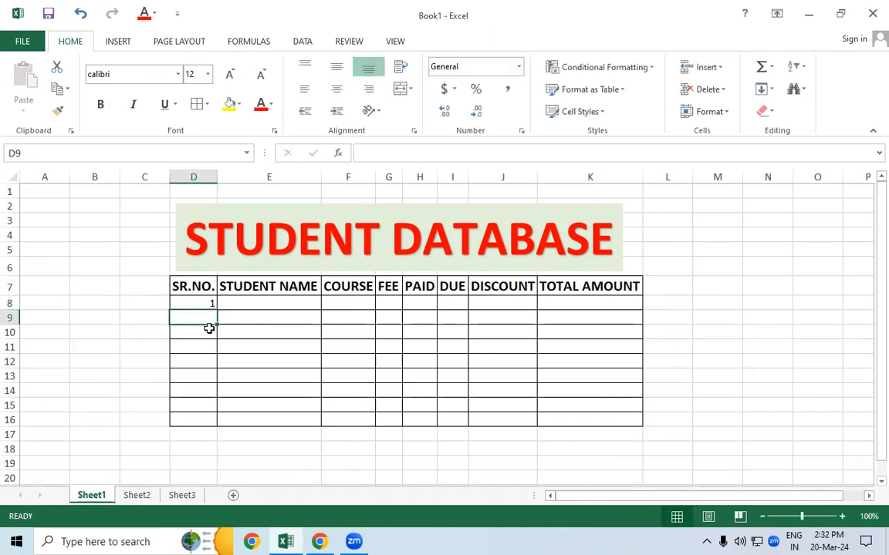
text(2)
click(251, 344)
drag(206, 303, 222, 421)
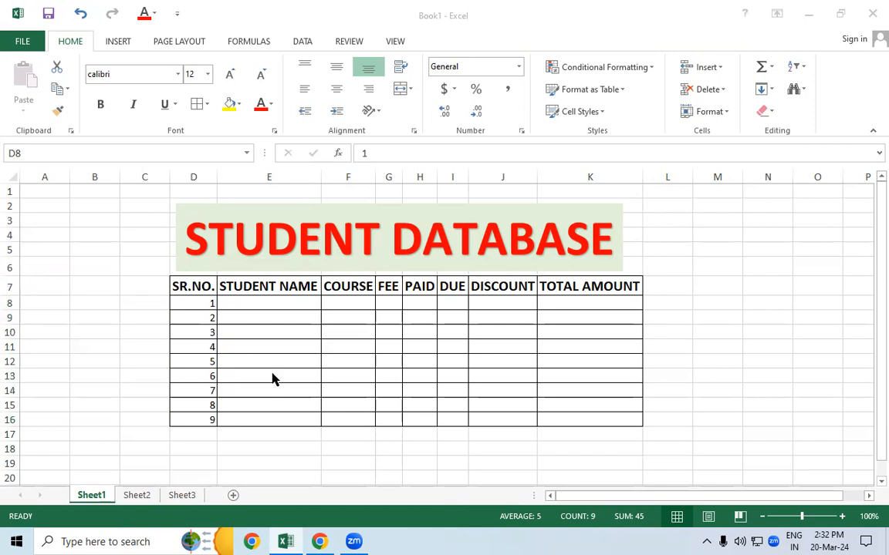
click(266, 345)
click(312, 336)
Step: Enter the first names of the first five students in the STUDENT NAME column, cells E8:E12
click(272, 306)
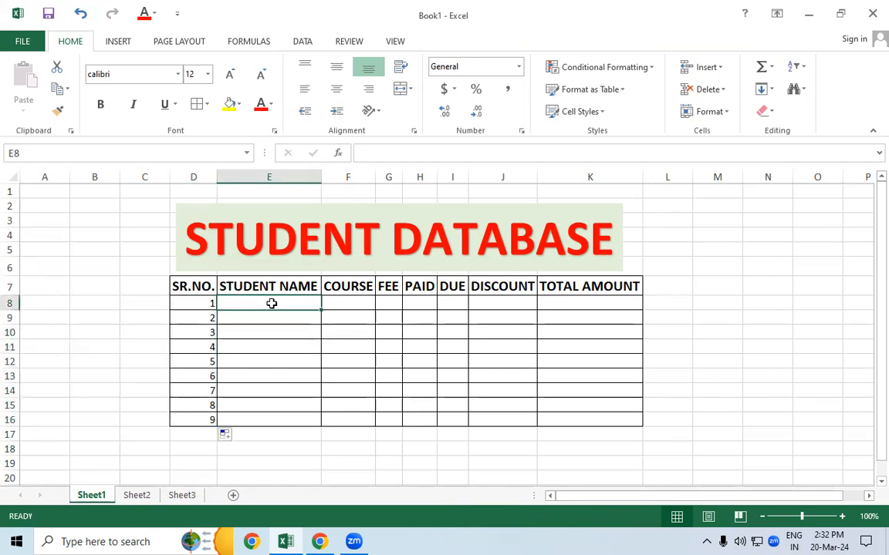
text(RAM)
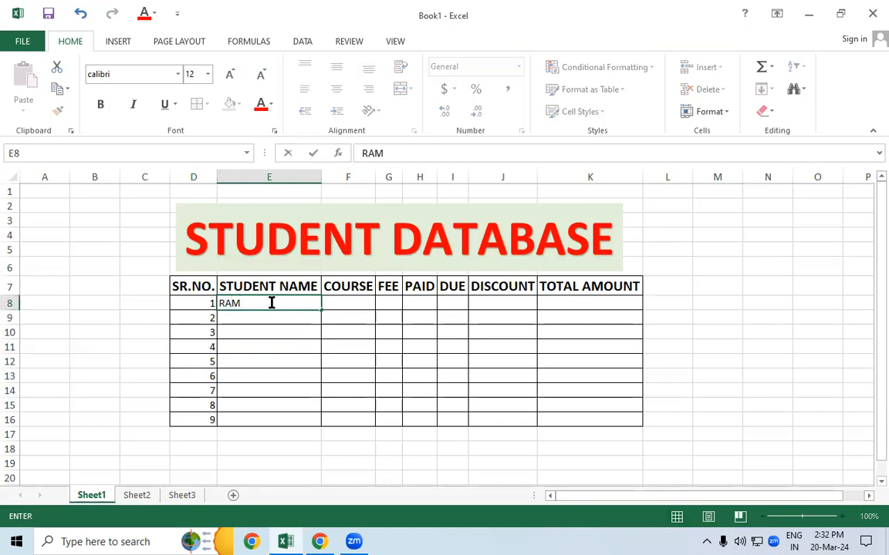
key(Return)
text(SHYAM)
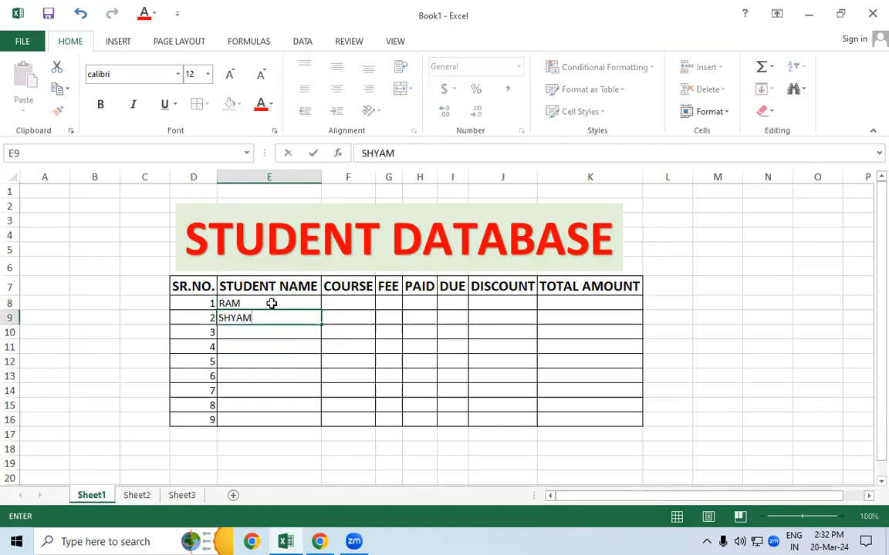
key(Return)
text(MANISH)
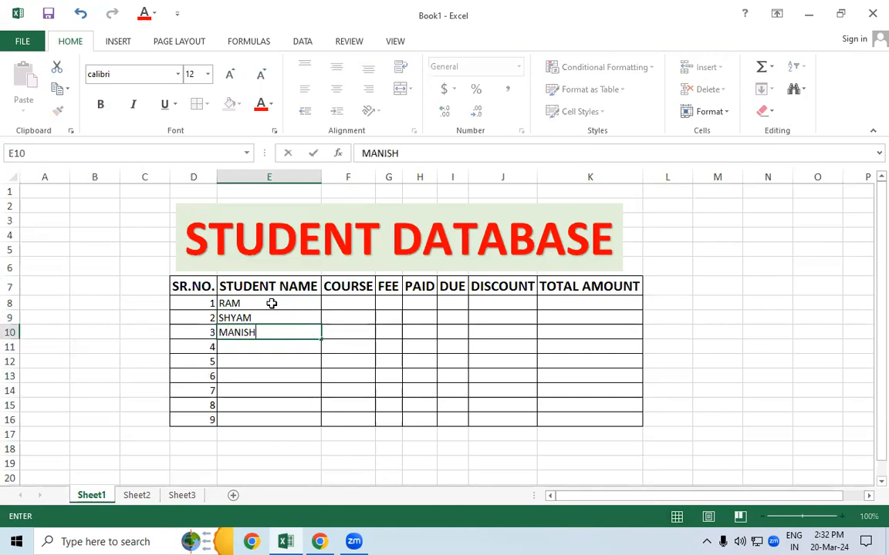
key(Return)
text(JAKIR)
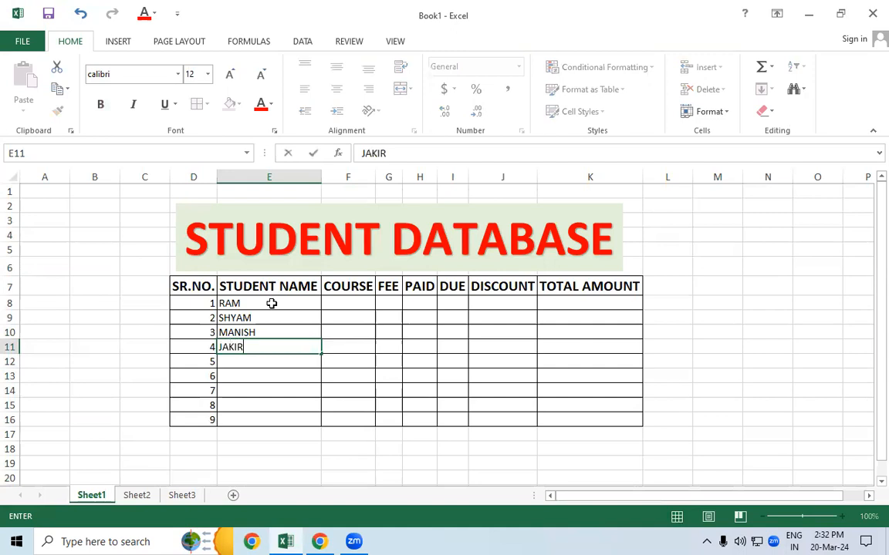
key(Return)
text(ROHIT)
key(Return)
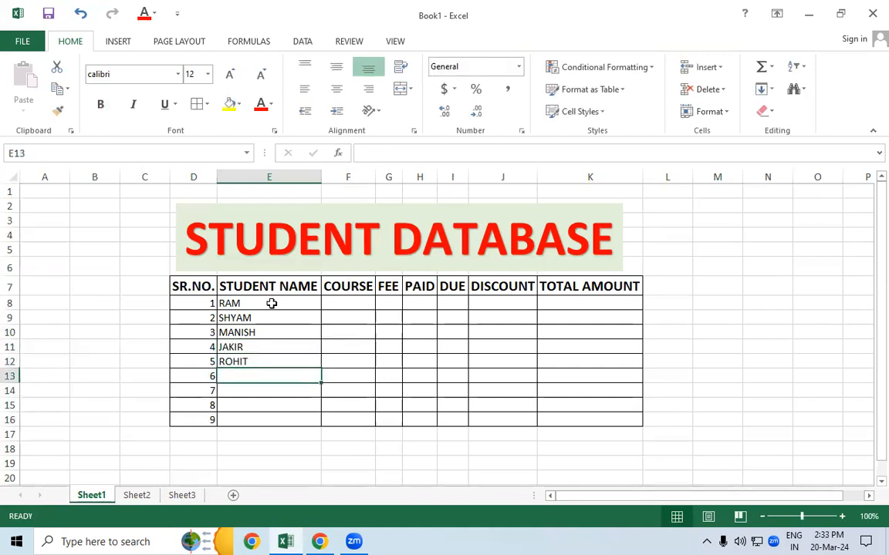
Step: Enter the first names of the remaining four students in cells E13:E16 of the STUDENT NAME column
text(KAMAL)
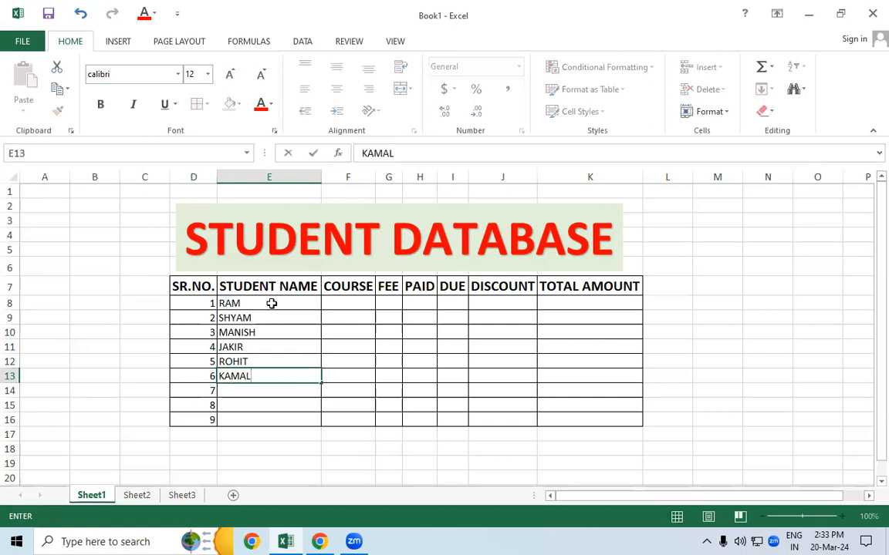
key(Return)
text(PRATEEK)
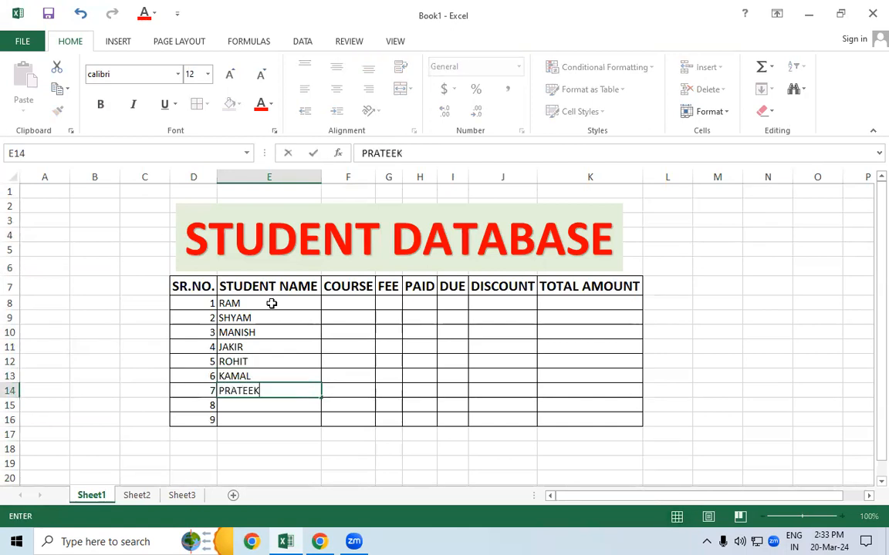
key(Return)
text(KAML)
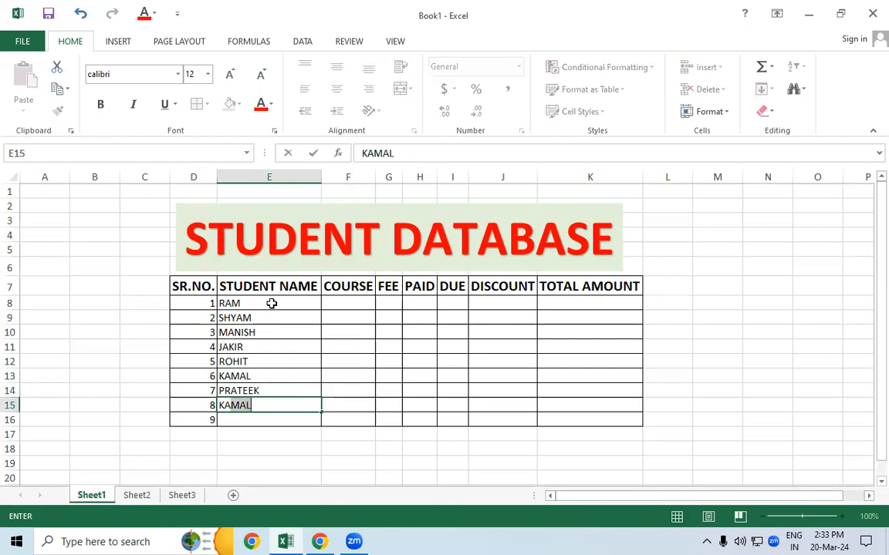
text(ESH)
key(Return)
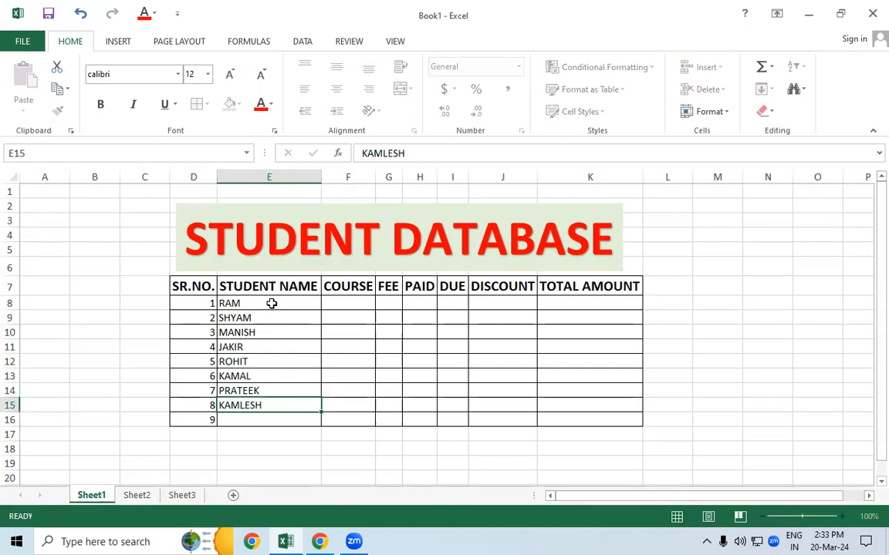
text(AKASH)
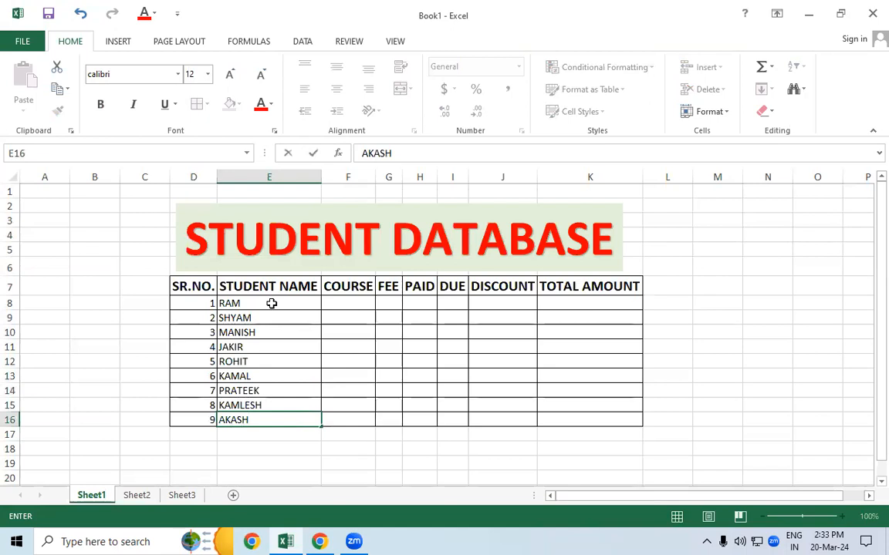
click(359, 393)
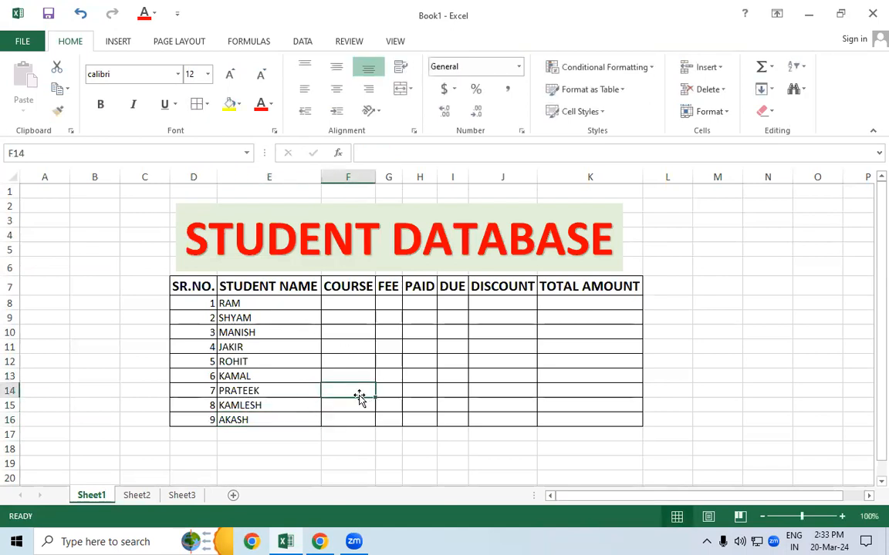
Step: Copy the formatting of the SR.NO. heading in D7 onto the table body D8:K16 with Format Painter
click(199, 290)
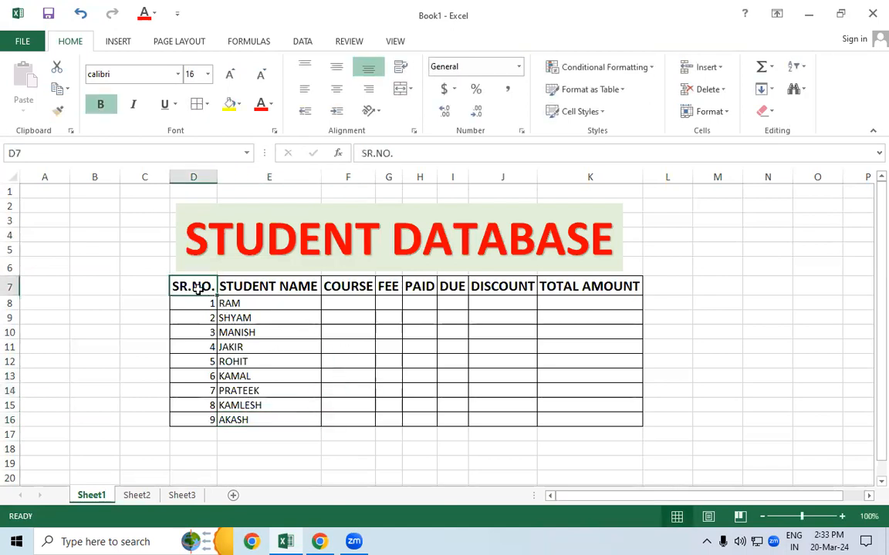
click(58, 110)
mouse_move(203, 303)
mouse_down()
mouse_move(461, 388)
mouse_move(594, 420)
mouse_up()
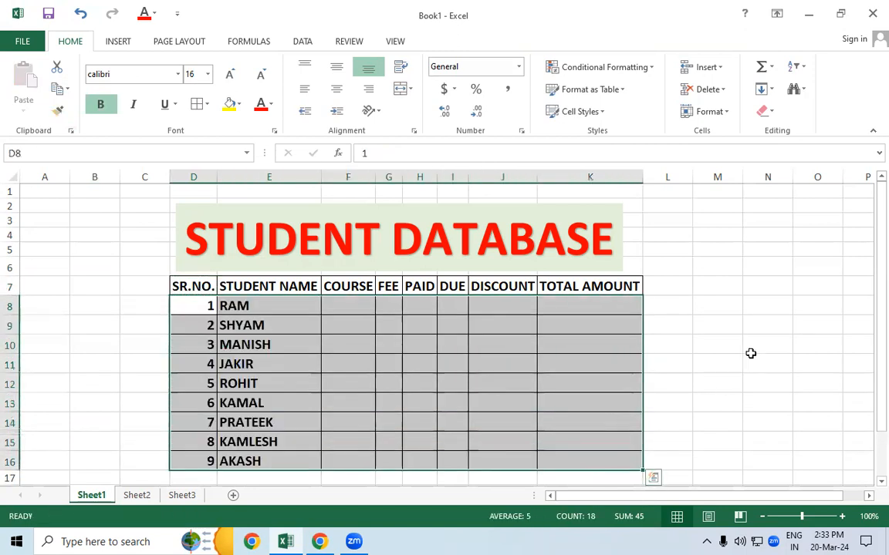
click(750, 354)
Step: Enter the courses CCC, DCA, ADFA, ADCA and OM in cells F8:F12 of the COURSE column
click(358, 306)
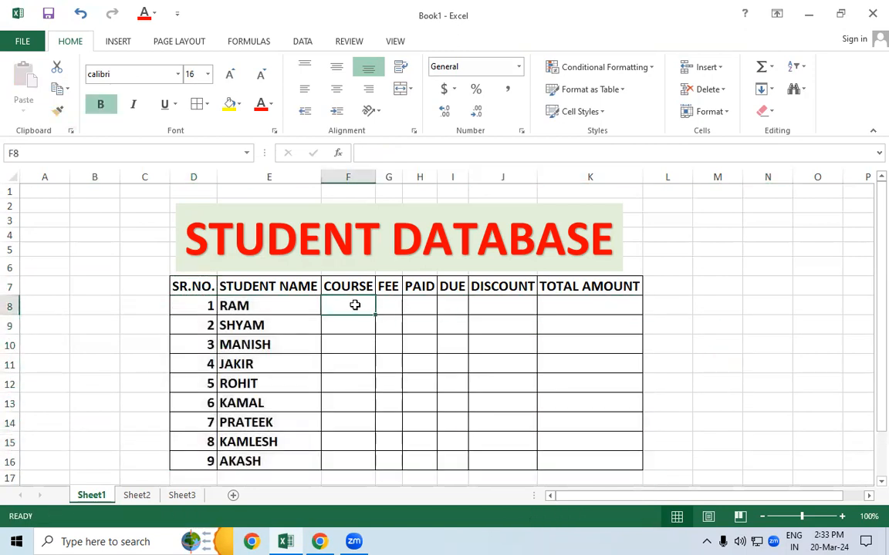
text(CCC)
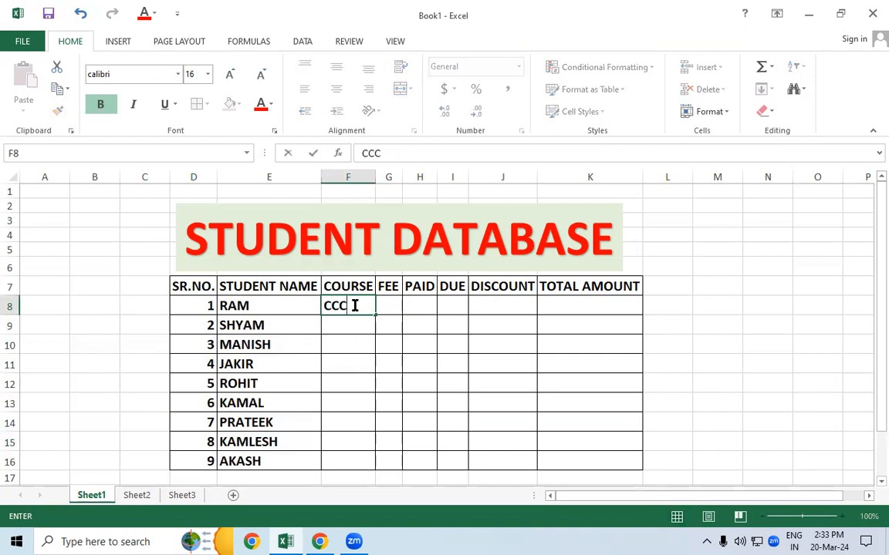
key(Return)
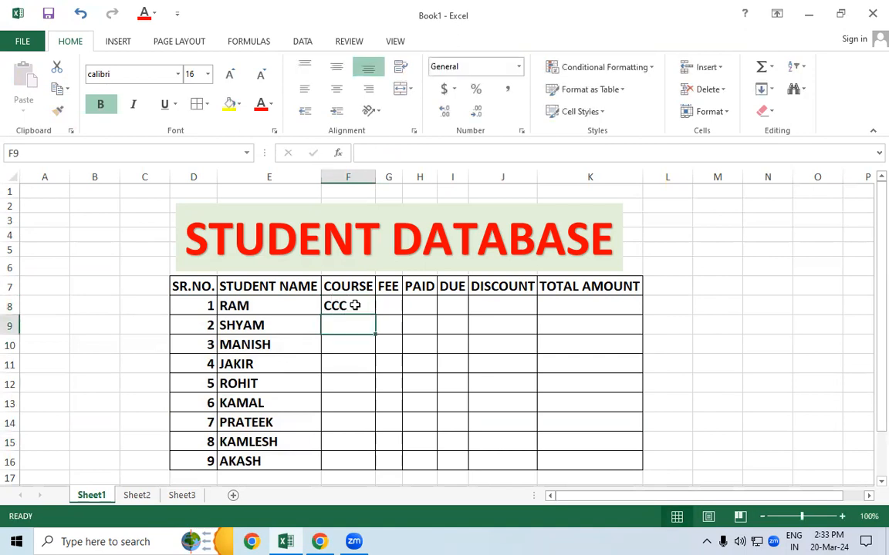
text(DCA)
key(Return)
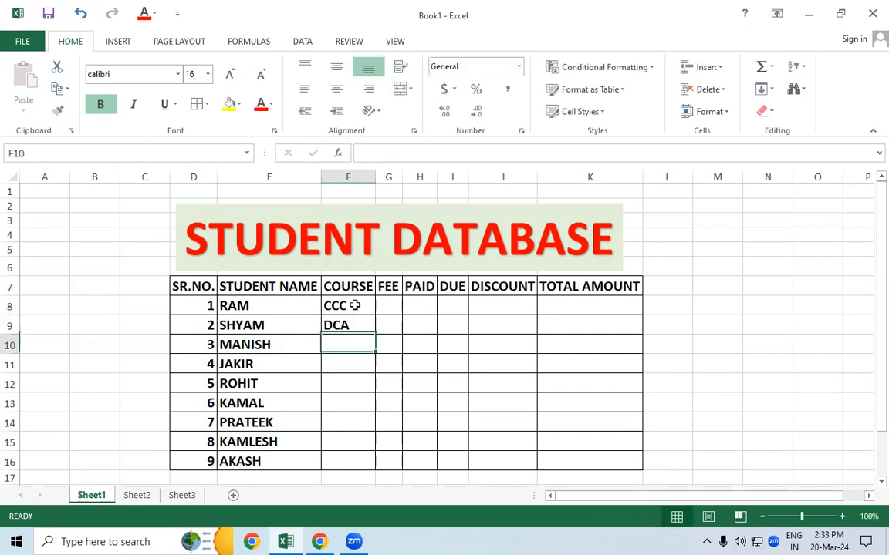
text(ADFA)
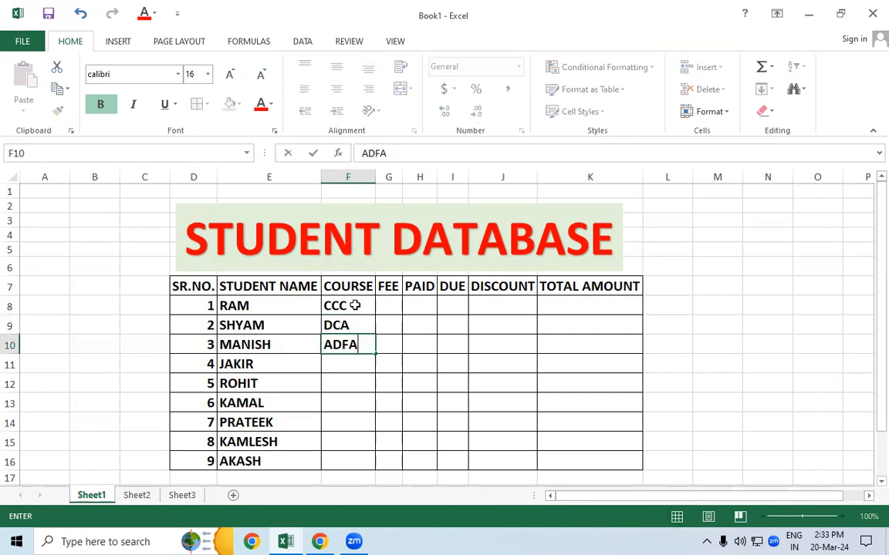
key(Return)
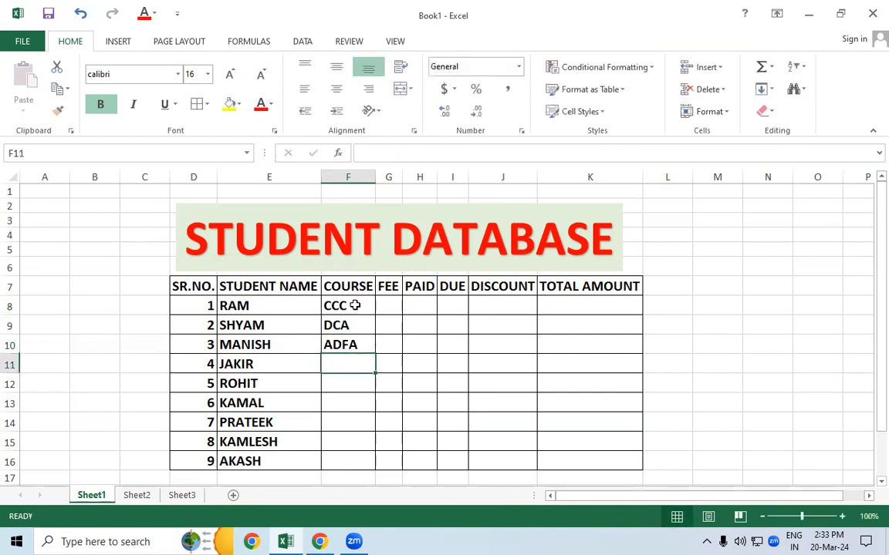
text(ADCA)
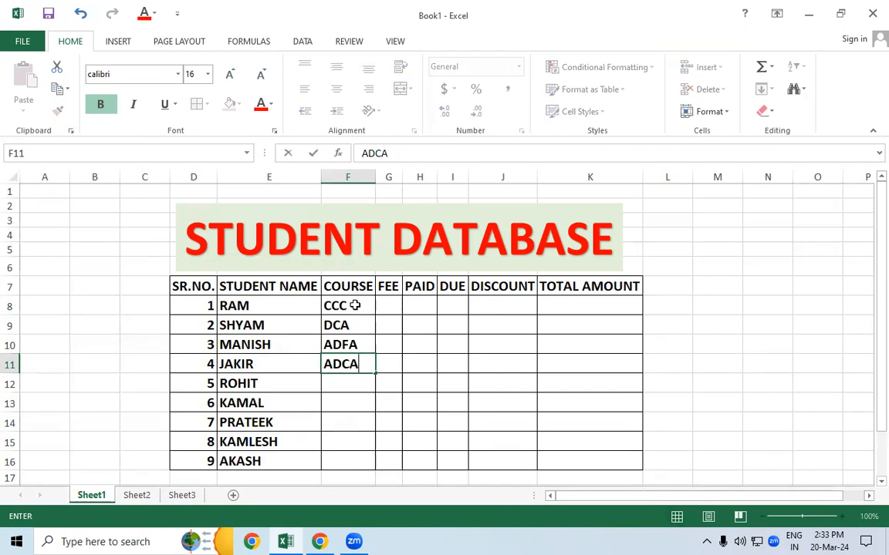
key(Return)
text(OM)
key(Return)
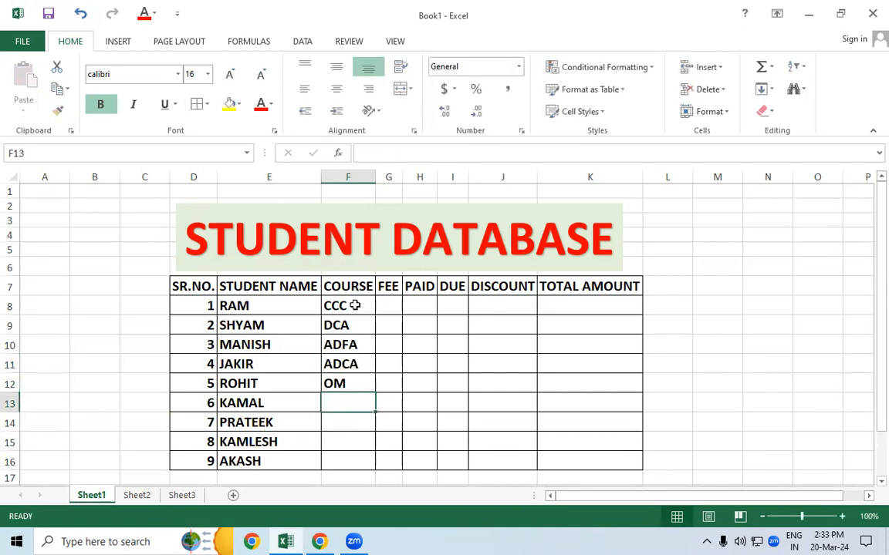
Step: Enter the courses TALLY, BUSY, CCC and ADCA in cells F13:F16 of the COURSE column
text(TAL)
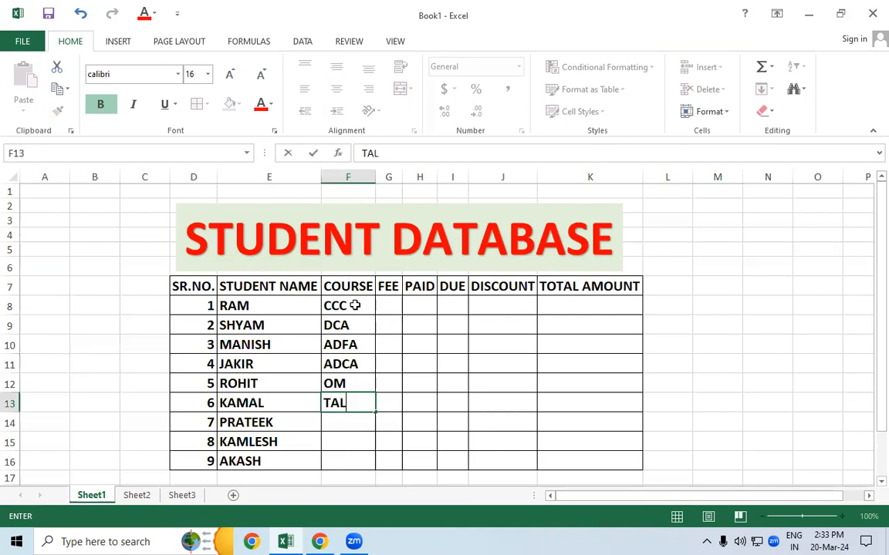
text(LY)
key(Return)
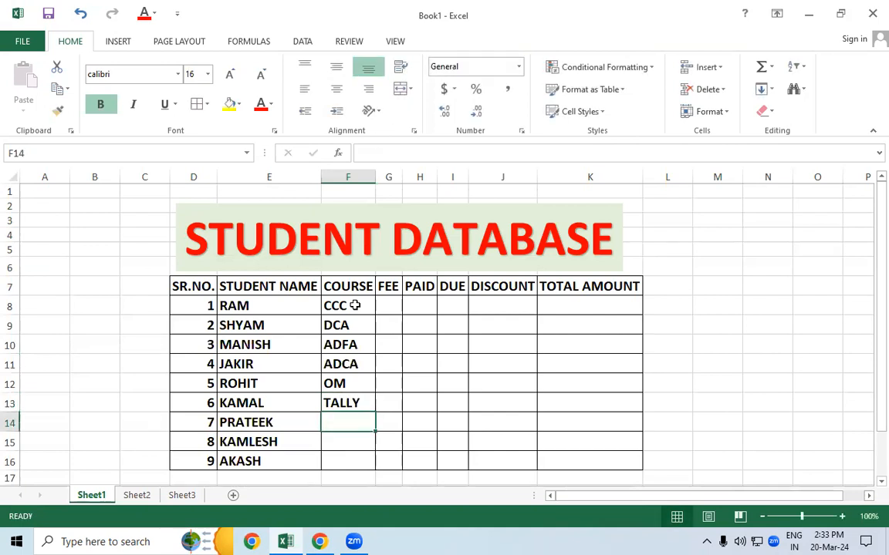
text(BUSY)
key(Return)
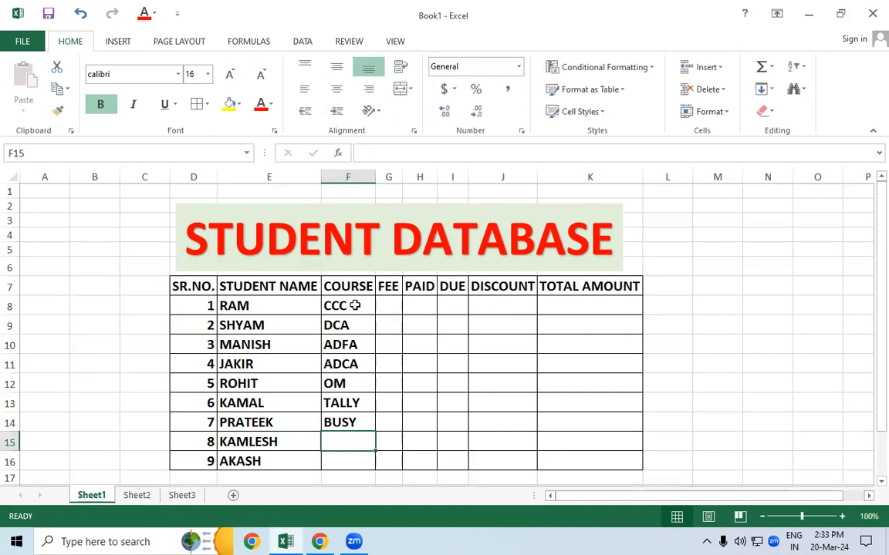
text(CCC)
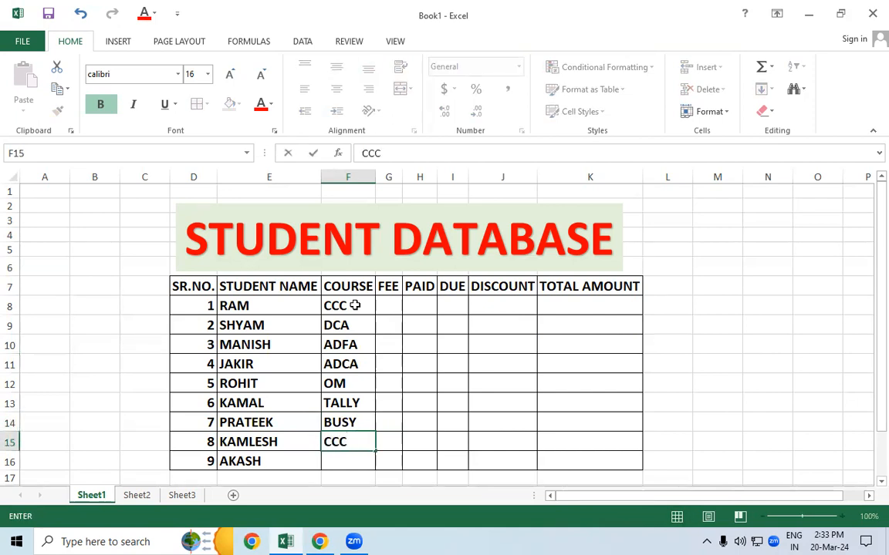
key(Return)
text(ADCA)
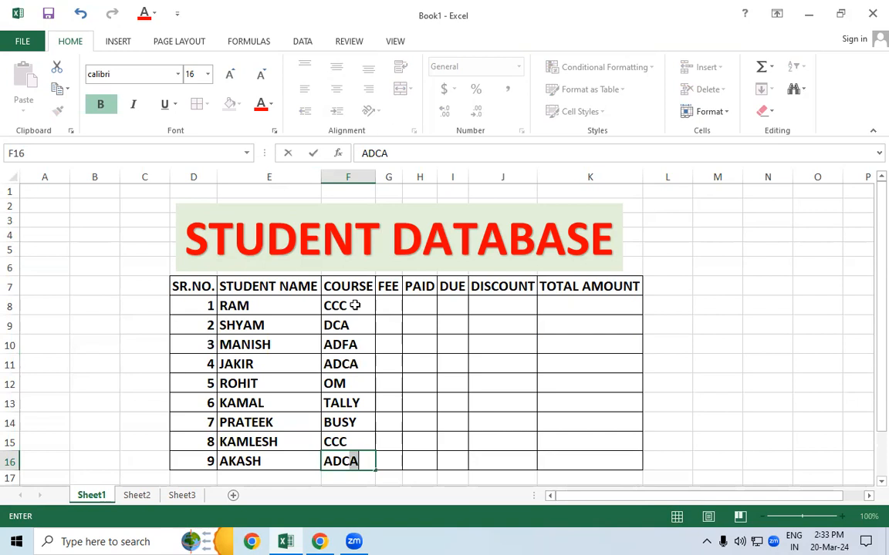
key(Return)
click(456, 363)
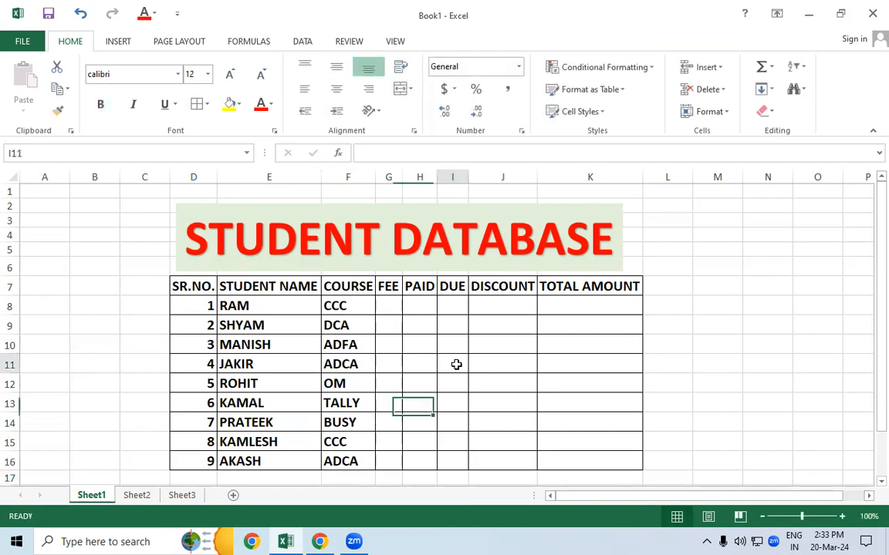
Step: Fill the heading row D7:K7 with standard yellow
drag(212, 287, 623, 277)
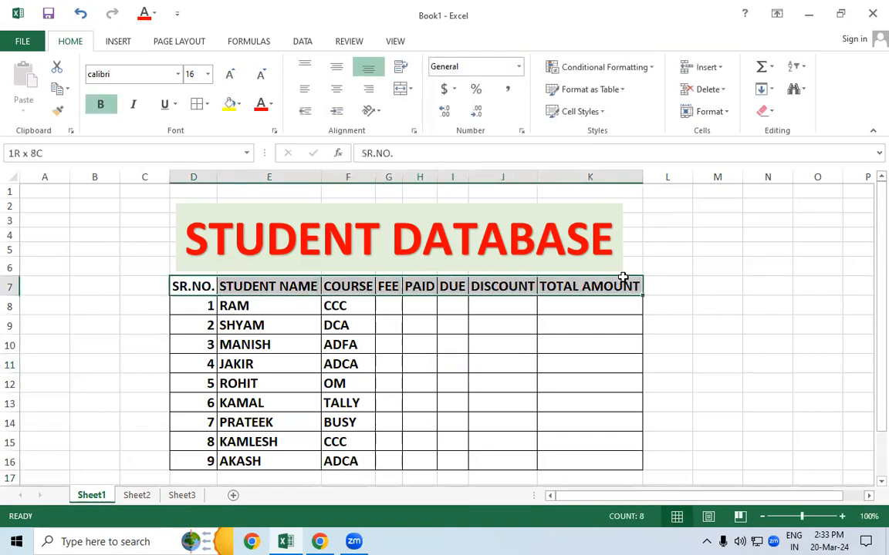
click(239, 104)
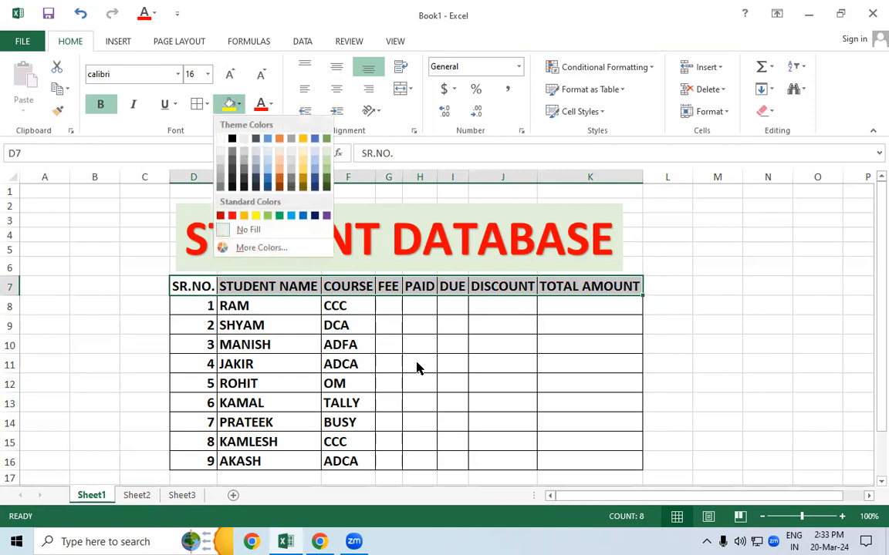
click(255, 216)
Step: Enter the fees 5000, 13500, 15000, 15000 and 4500 in cells G8:G12 of the FEE column
click(392, 305)
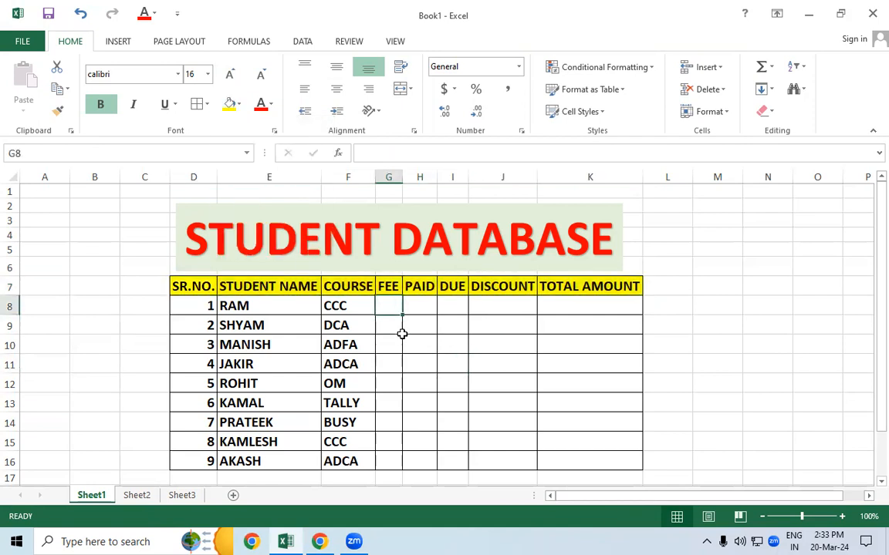
text(5000)
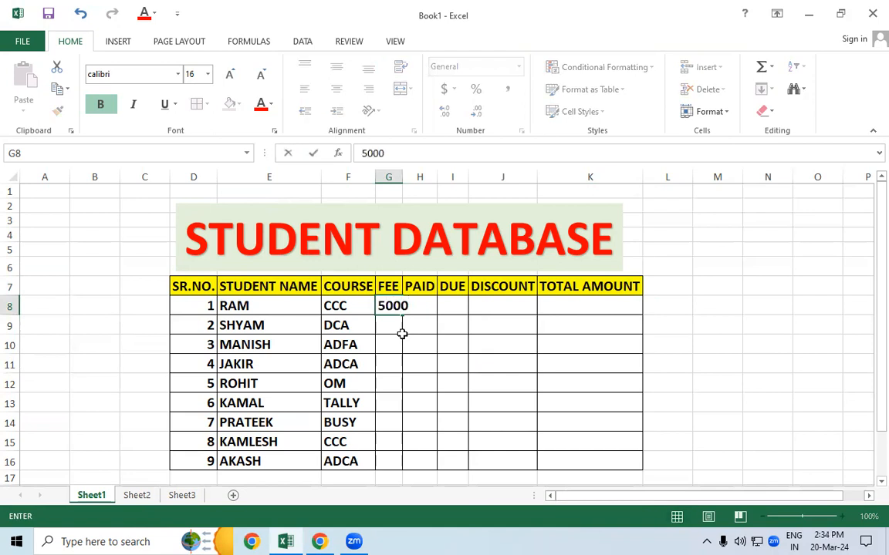
key(Return)
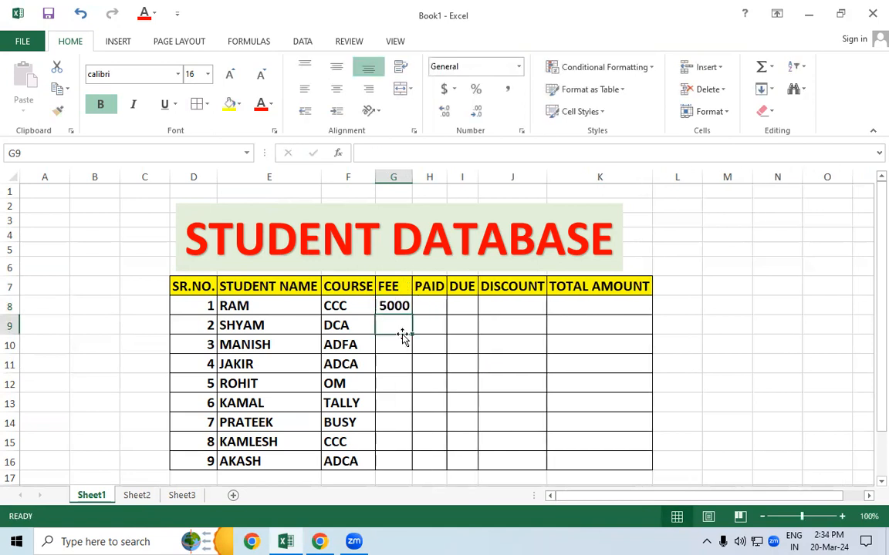
text(13500)
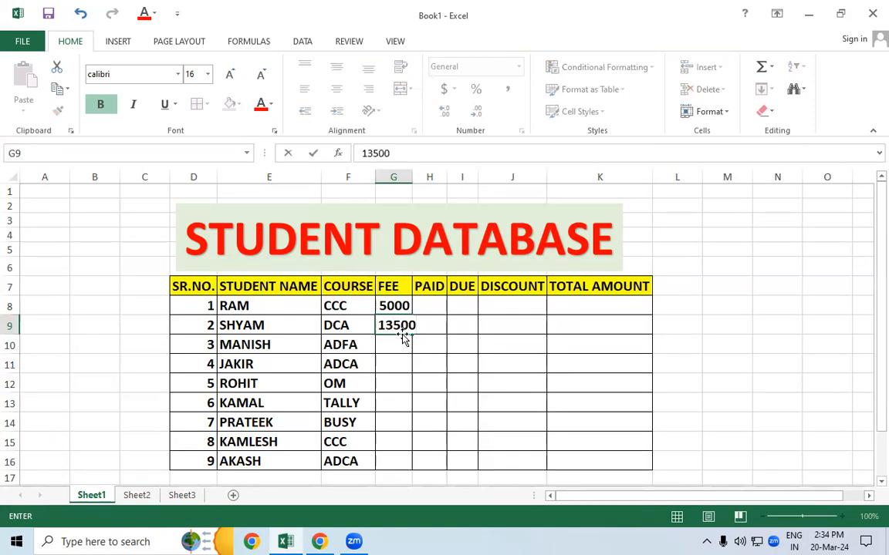
key(Return)
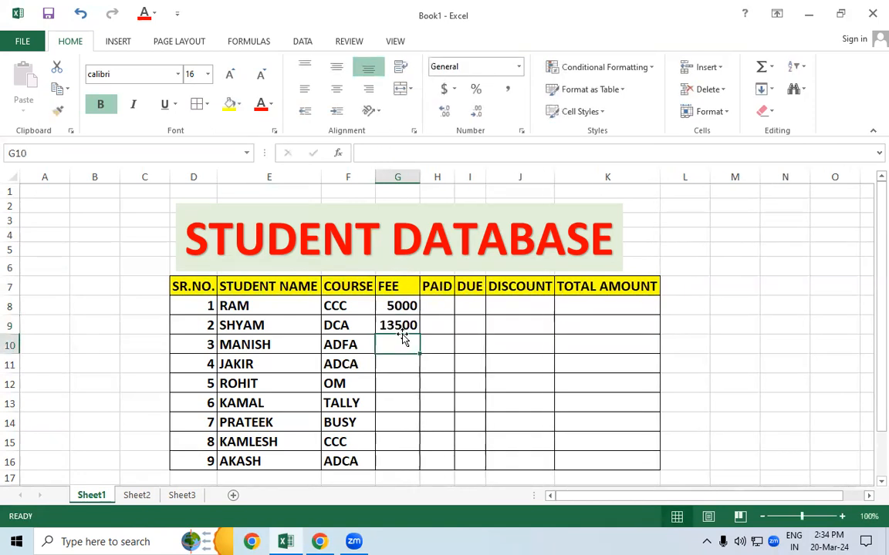
text(15000)
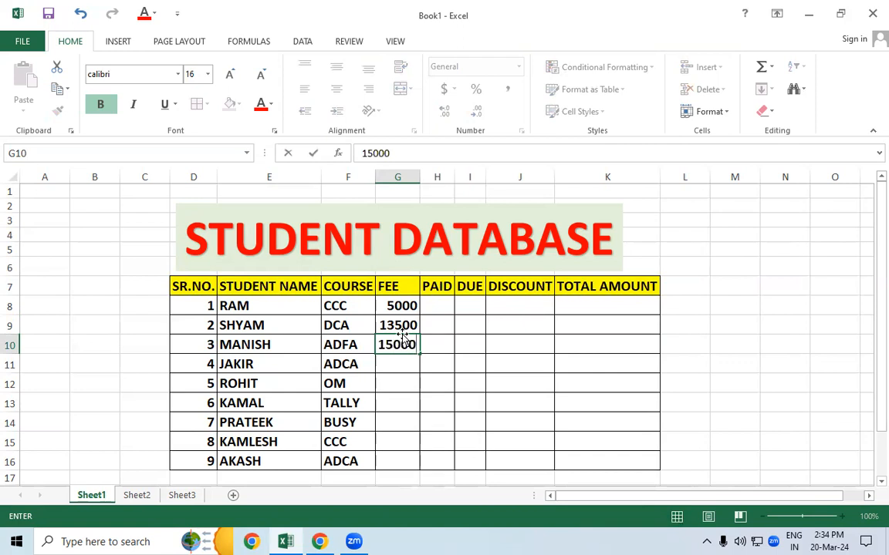
key(Return)
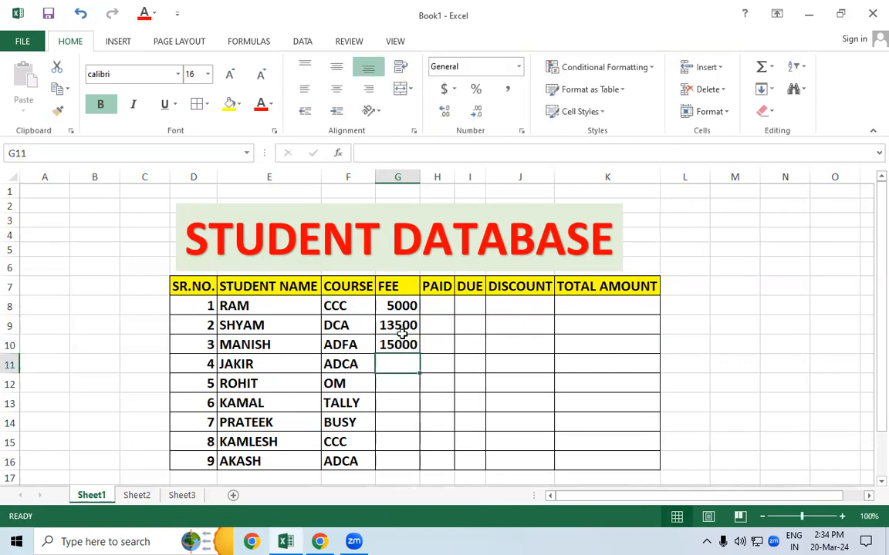
text(15000)
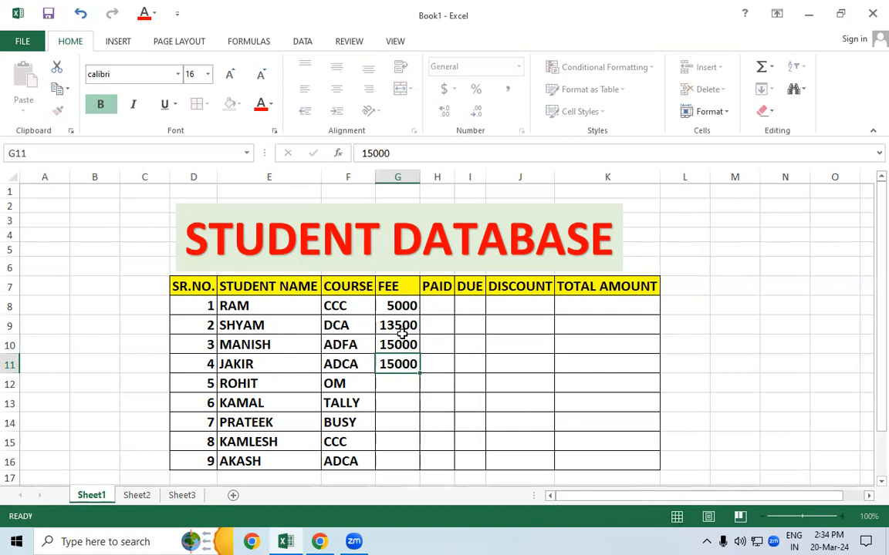
key(Return)
text(4500)
key(Return)
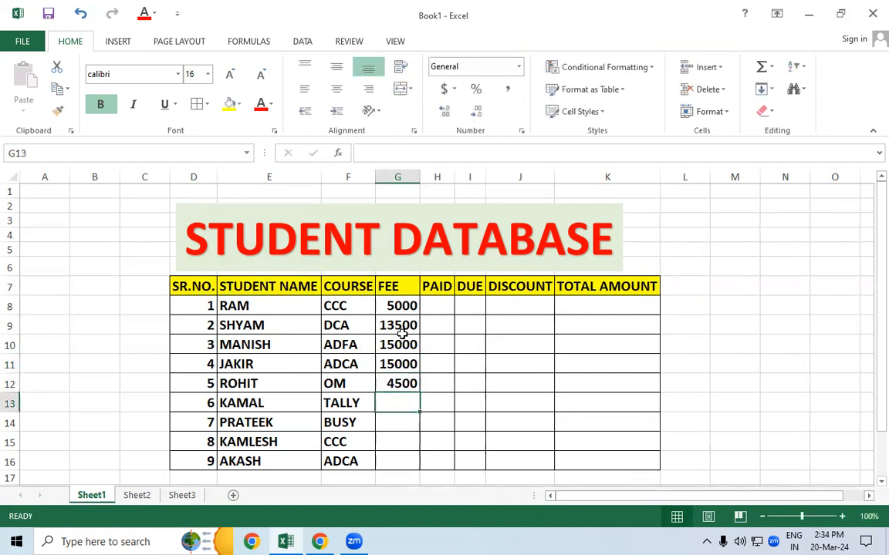
Step: Enter the fees 7000, 6000, 5000 and 15000 in cells G13:G16 of the FEE column
text(7000)
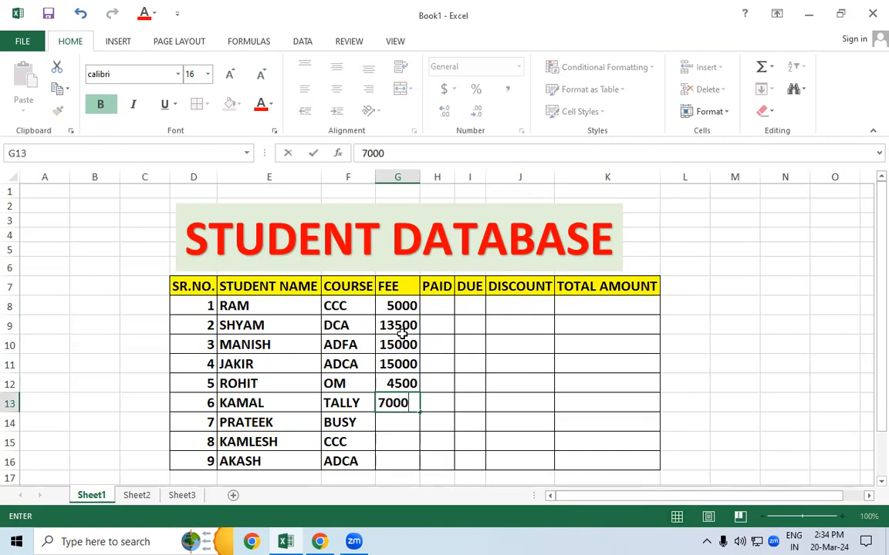
key(Return)
text(6000)
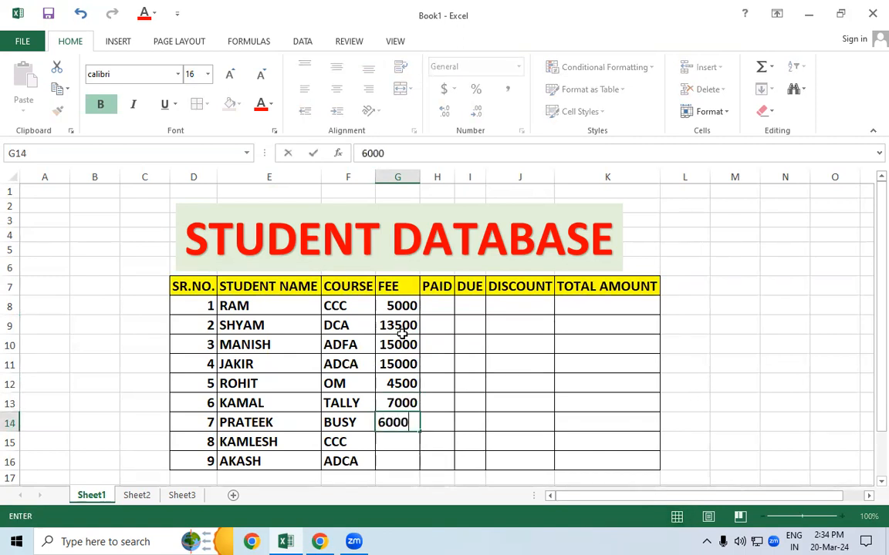
key(Return)
text(5000)
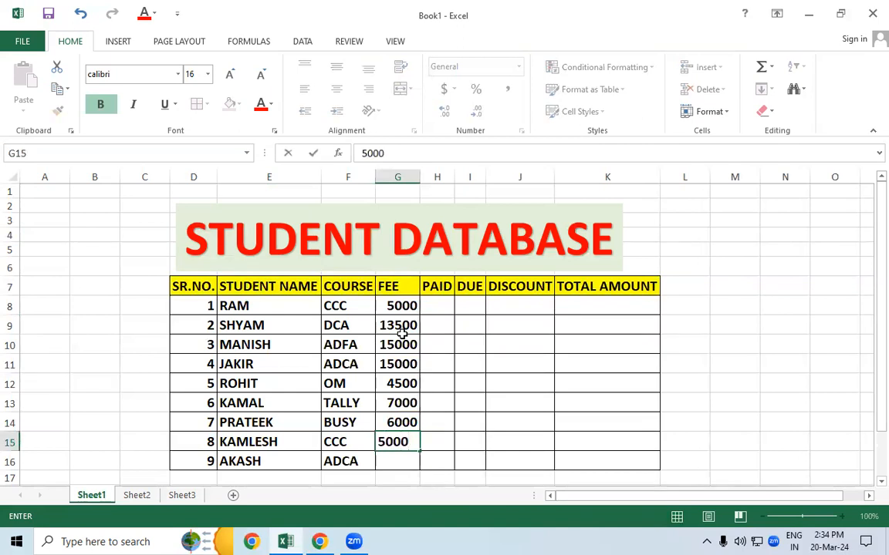
key(Return)
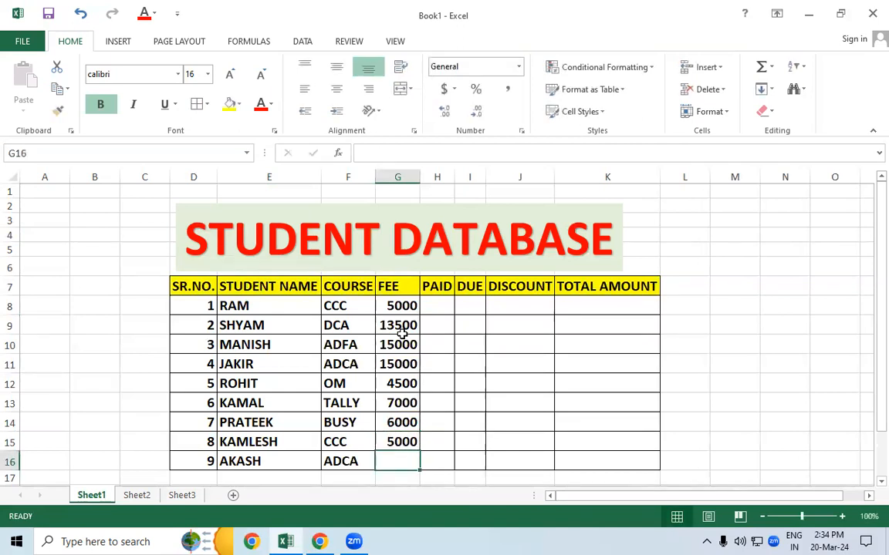
text(15000)
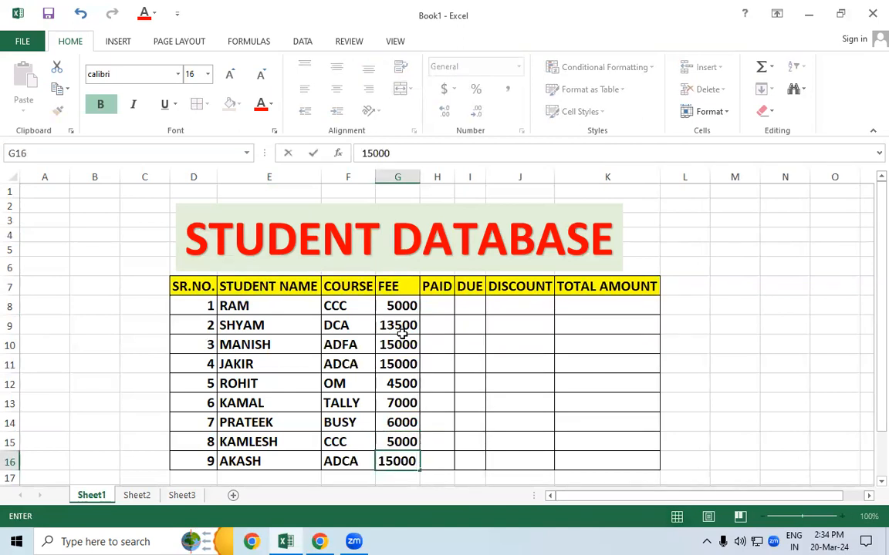
click(473, 364)
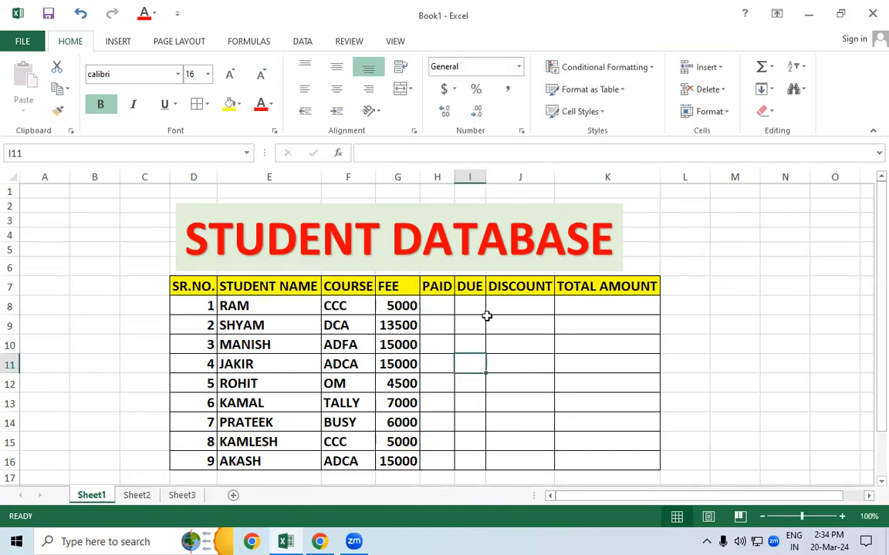
click(444, 333)
click(393, 327)
drag(401, 335, 429, 350)
click(483, 363)
Step: Enter the payments 1000, 1500, 1000 and 500 in cells H8:H11 of the PAID column
click(437, 305)
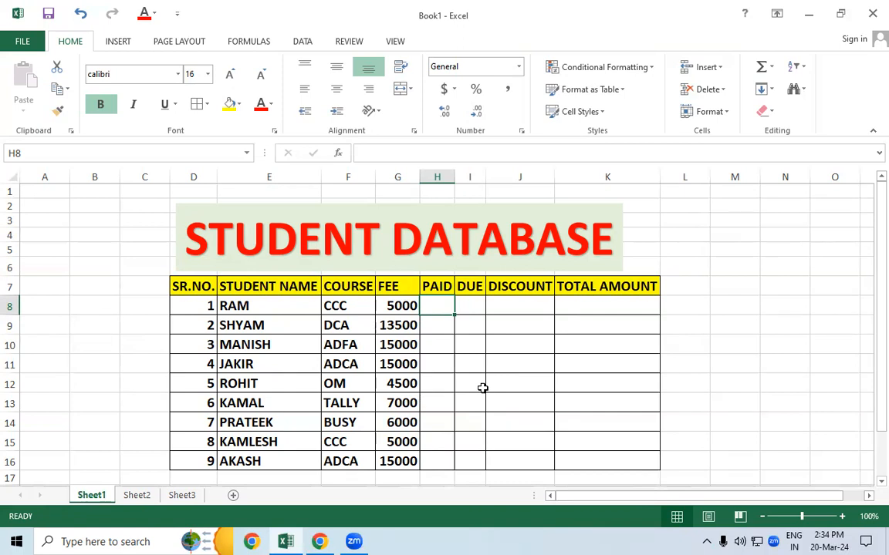
text(1000)
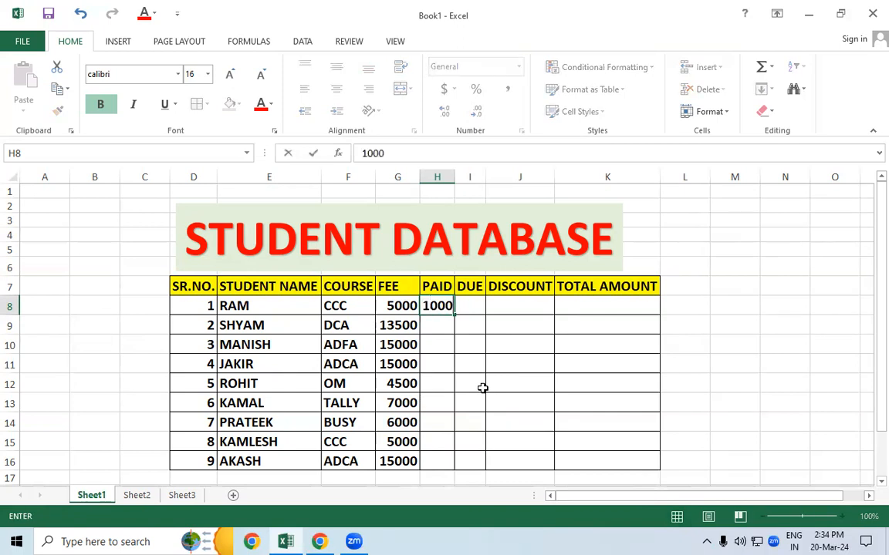
key(Left)
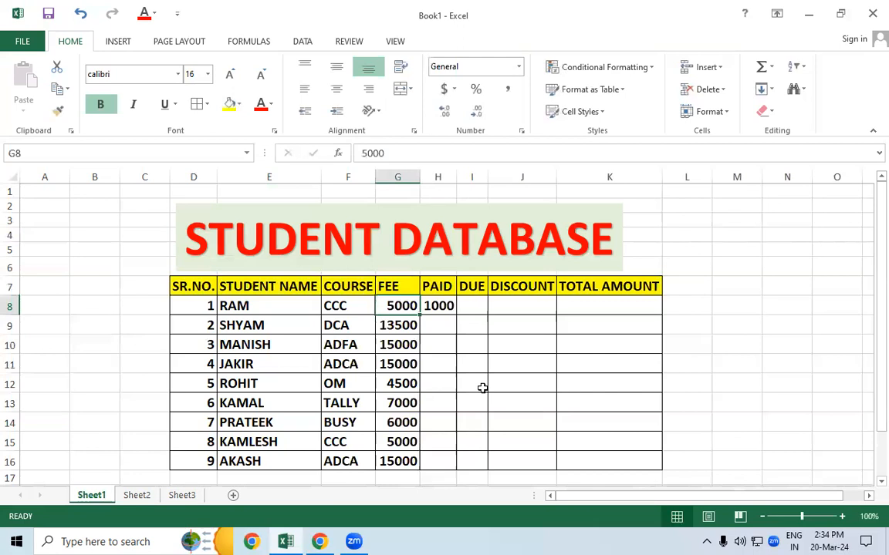
click(445, 326)
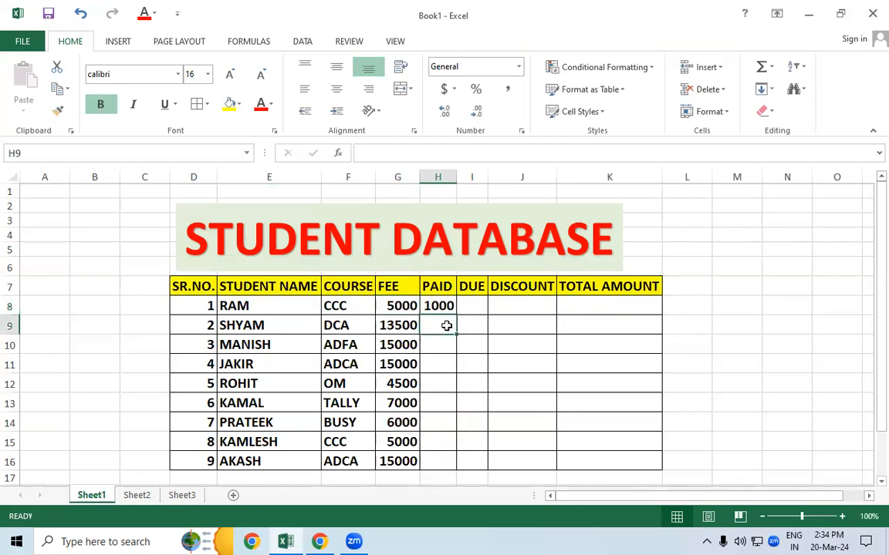
text(1500)
key(Return)
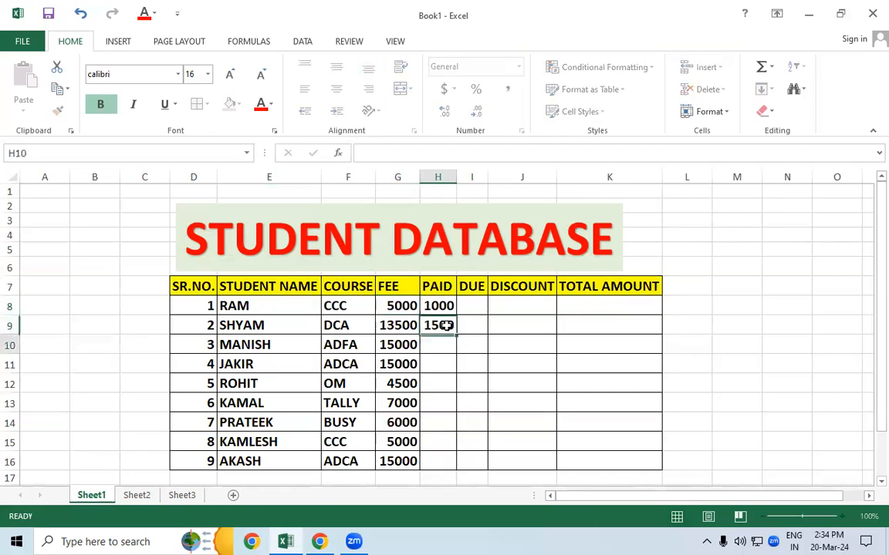
text(1000)
key(Return)
text(500)
key(Tab)
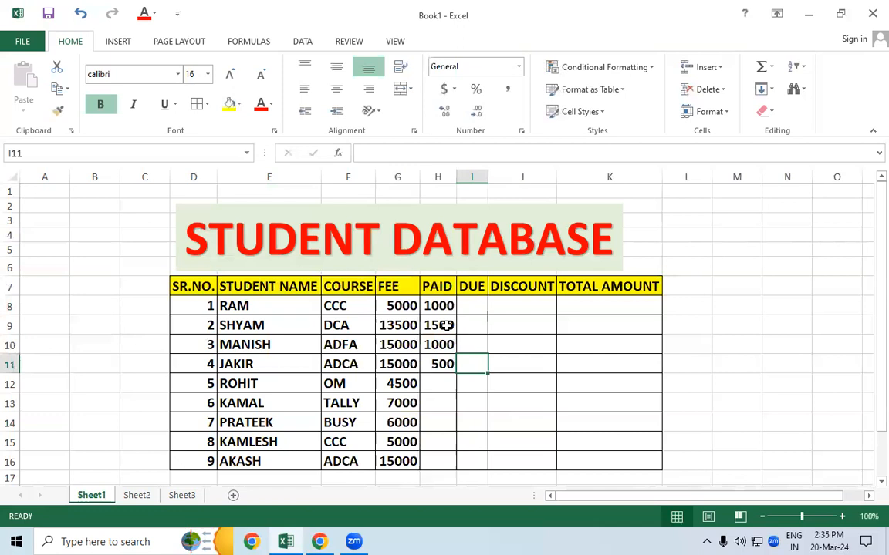
key(Return)
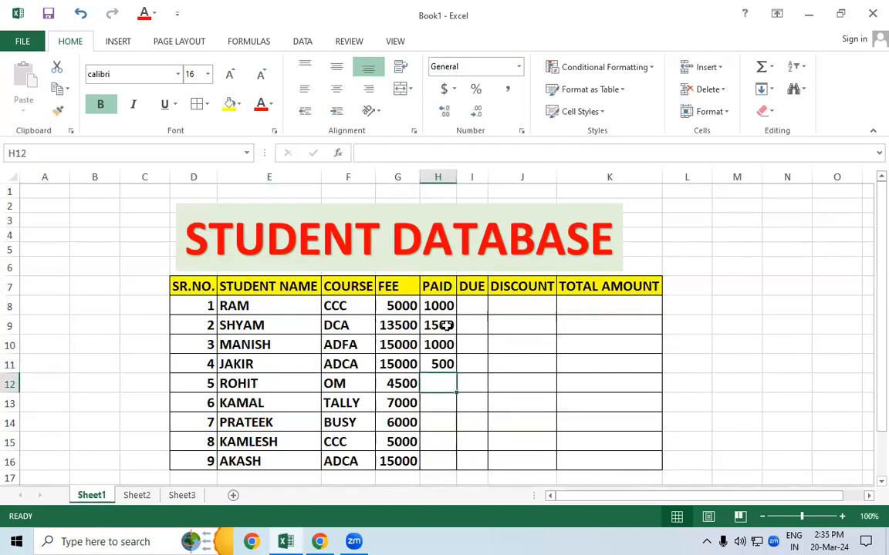
Step: Enter the payments 500, 500, 1000, 1500 and 500 in cells H12:H16 of the PAID column
text(500)
key(Return)
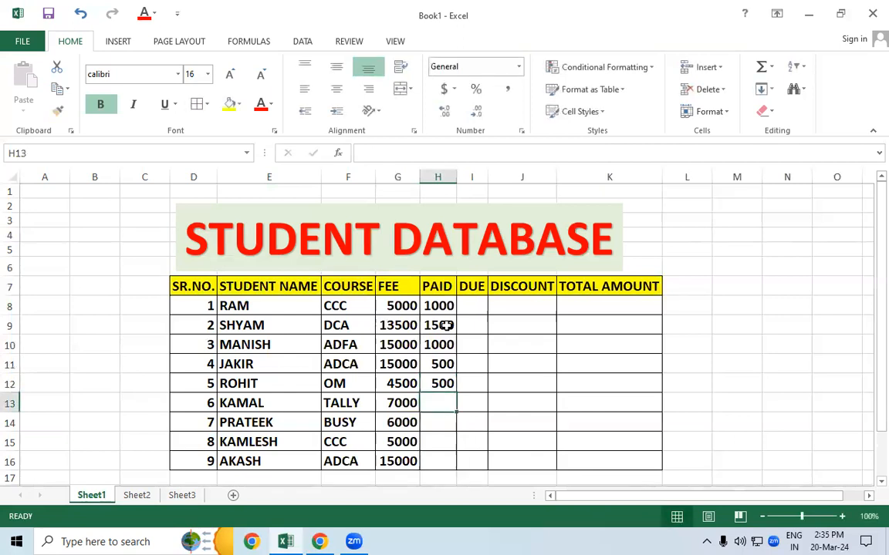
text(500)
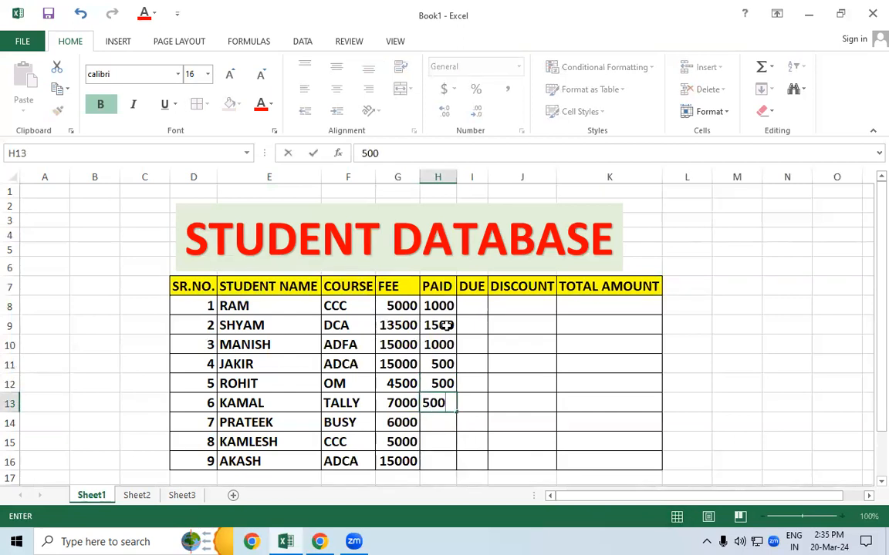
key(Return)
text(1000)
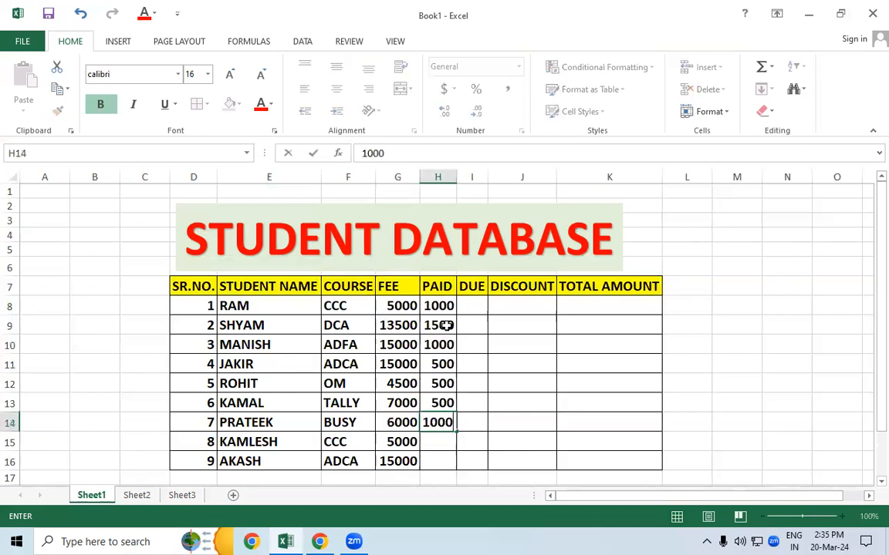
key(Return)
text(1500)
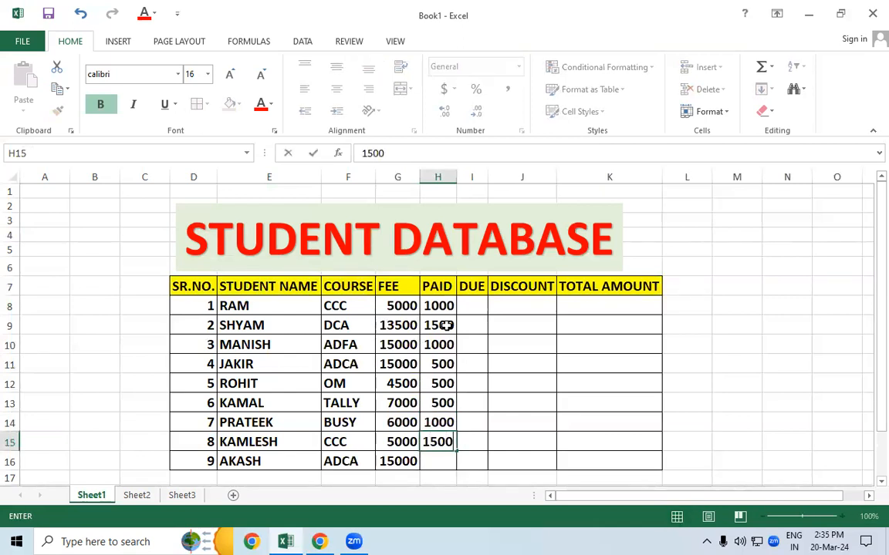
key(Return)
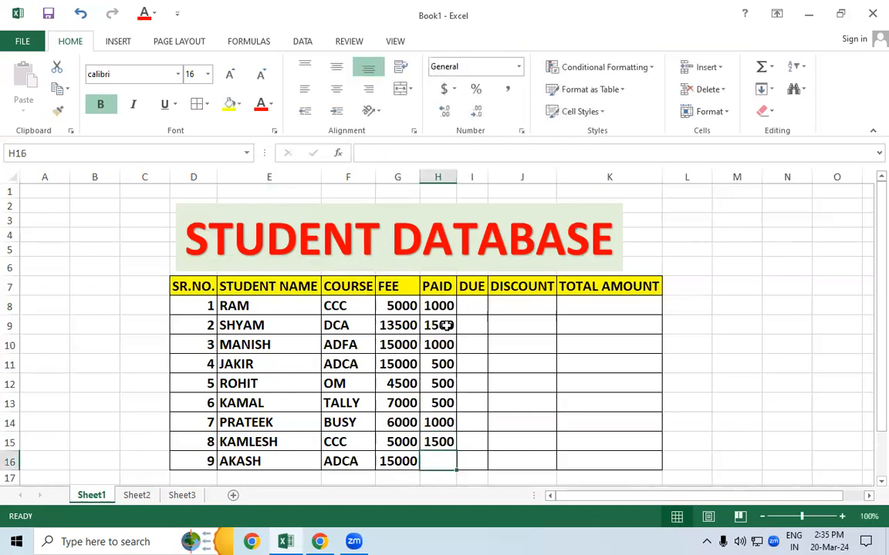
text(500)
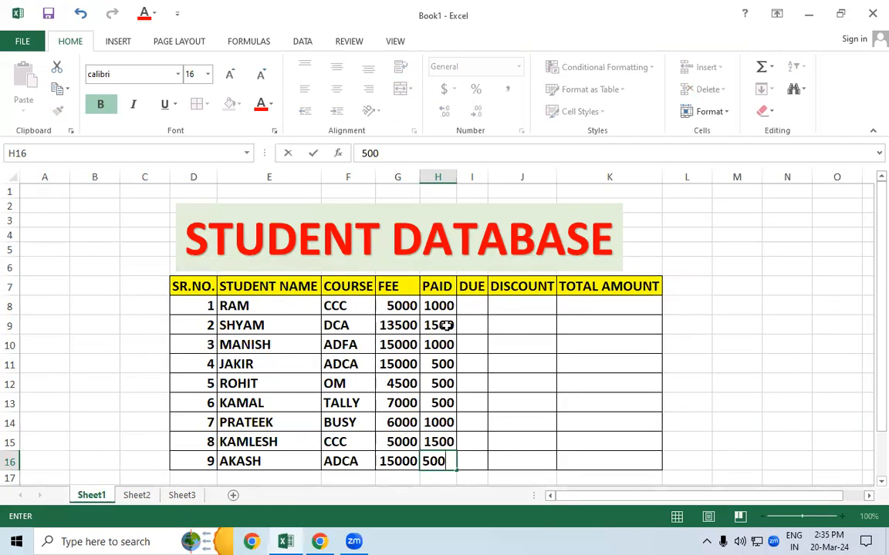
click(511, 326)
Step: Enter the formula =G8-H8 in cell I8 to calculate the first student's due amount
click(473, 307)
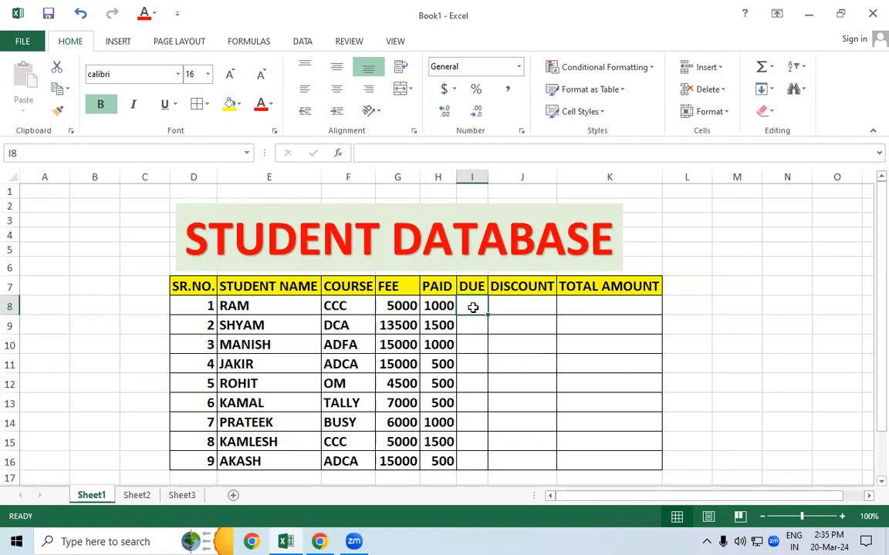
click(383, 308)
click(449, 305)
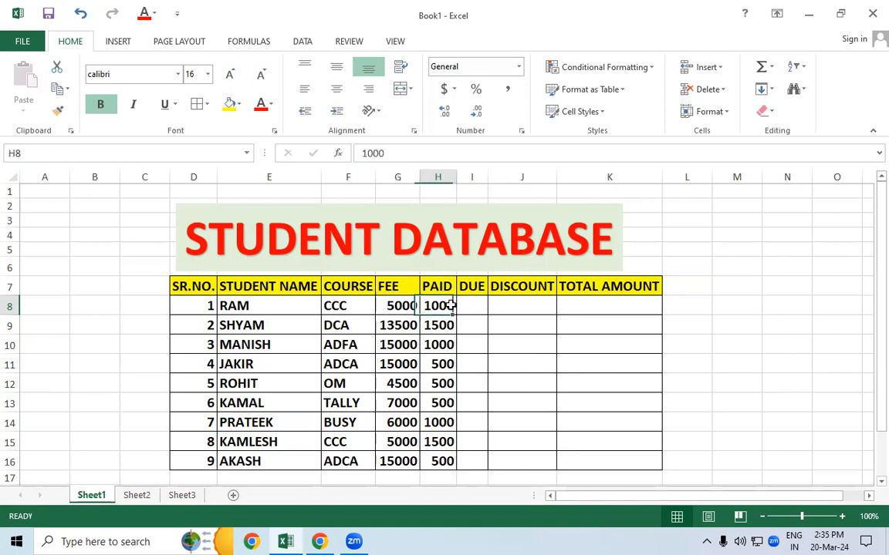
click(471, 306)
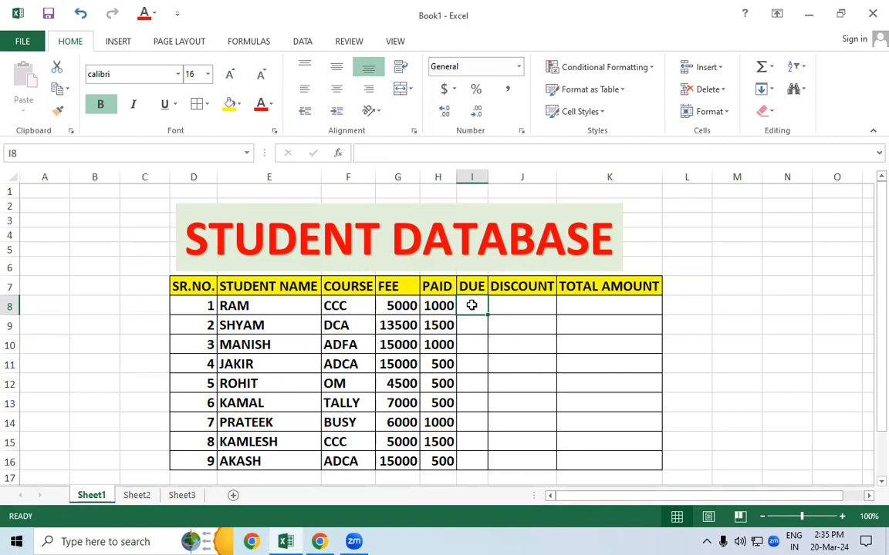
text(=)
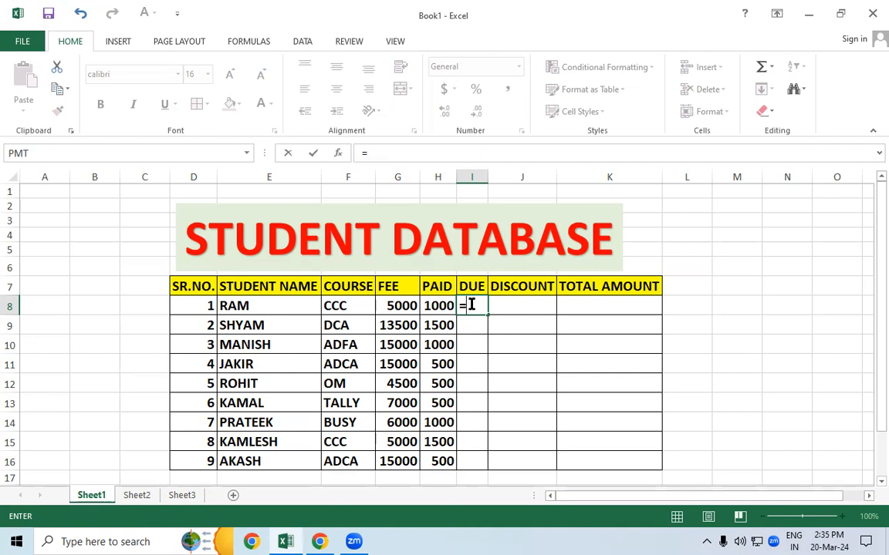
click(395, 301)
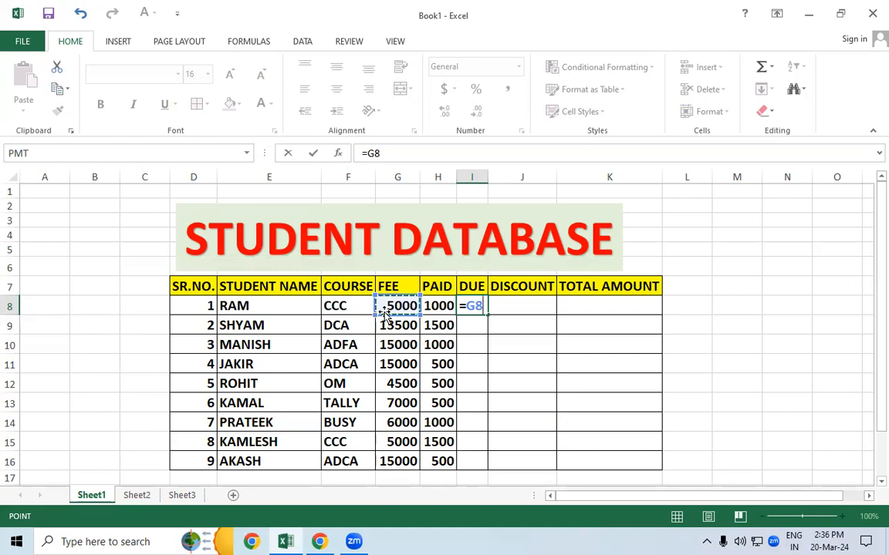
text(-)
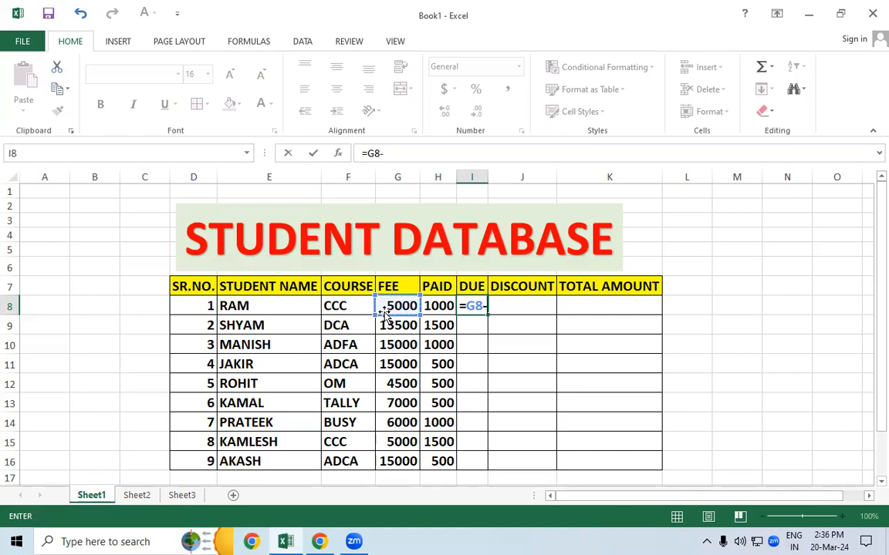
click(438, 306)
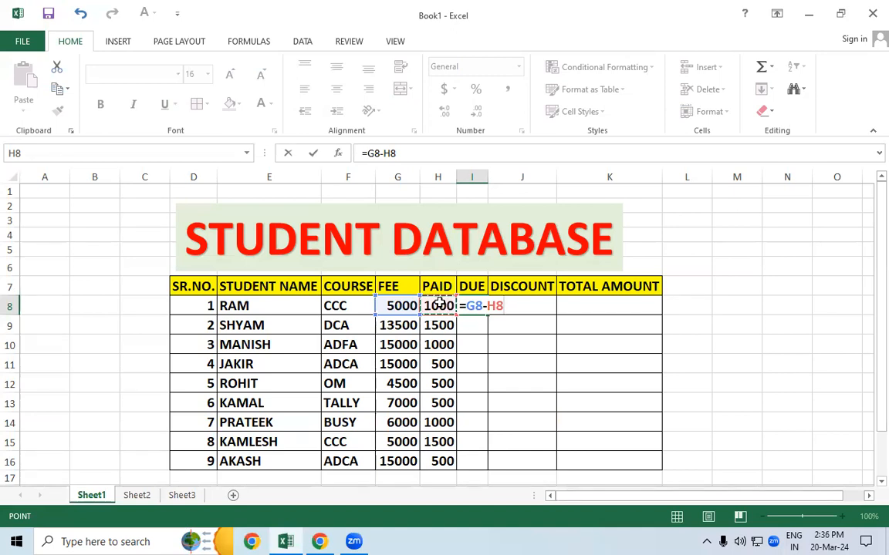
key(Return)
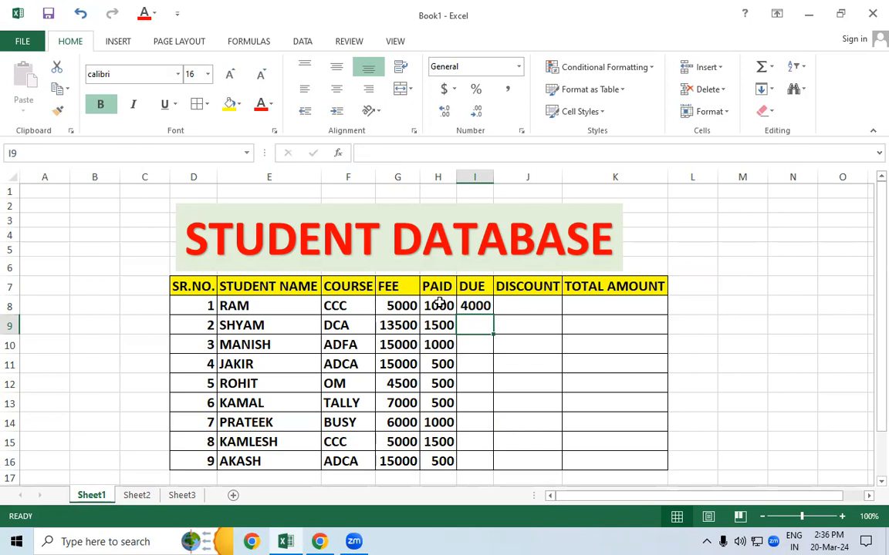
Step: Fill the I8 due formula down through I16 and autofit the width of the DUE column
click(404, 306)
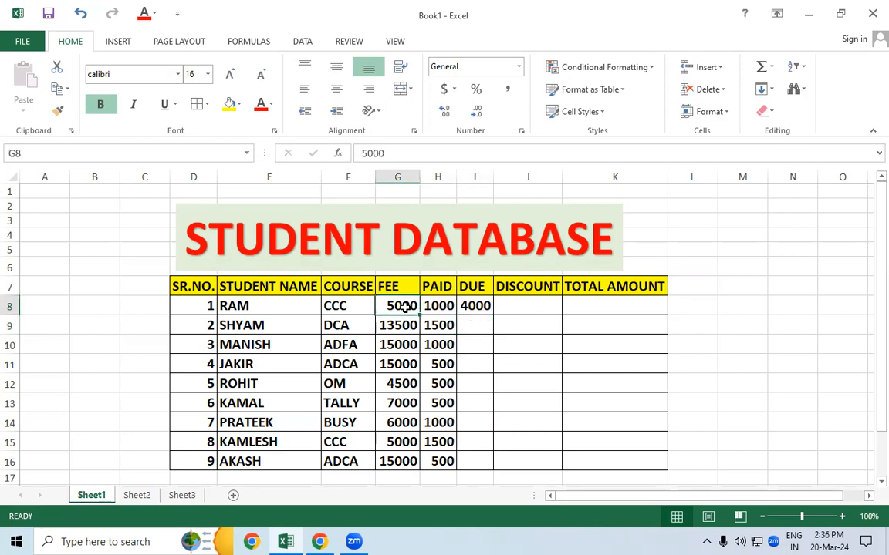
click(438, 306)
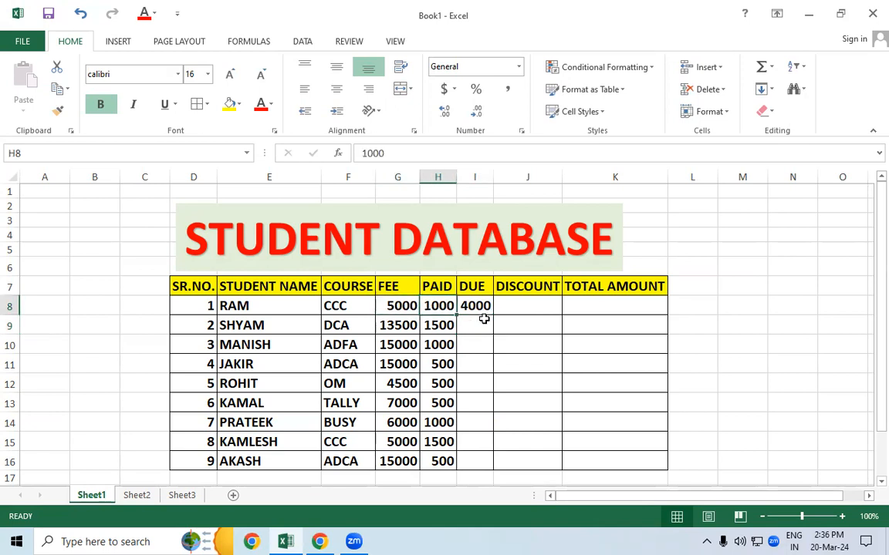
click(495, 311)
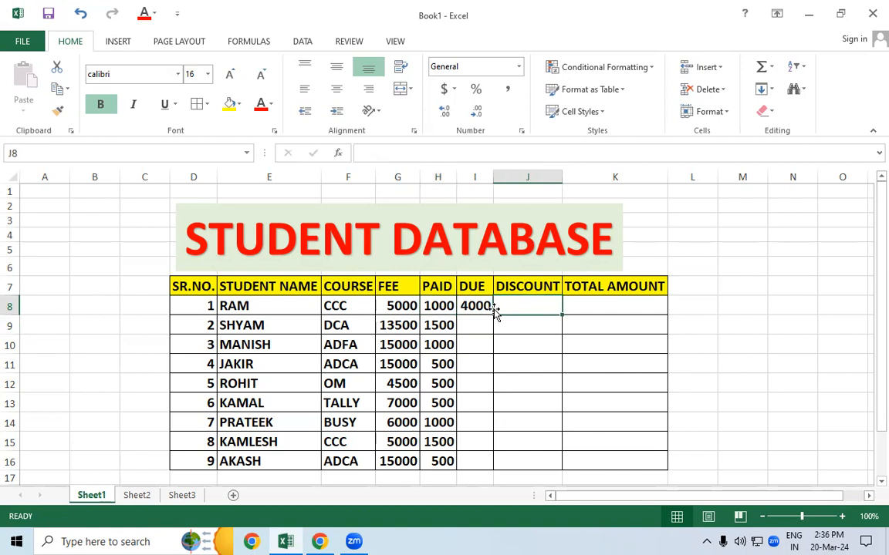
click(479, 307)
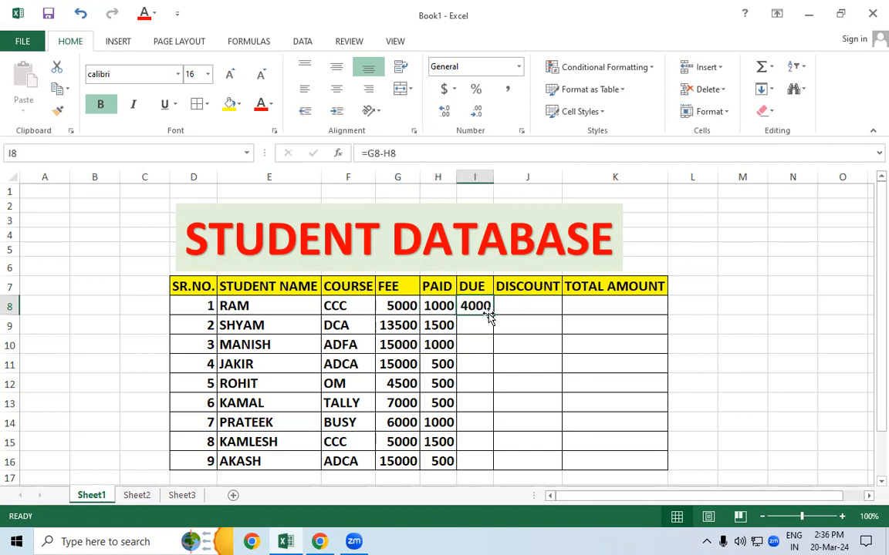
double_click(493, 316)
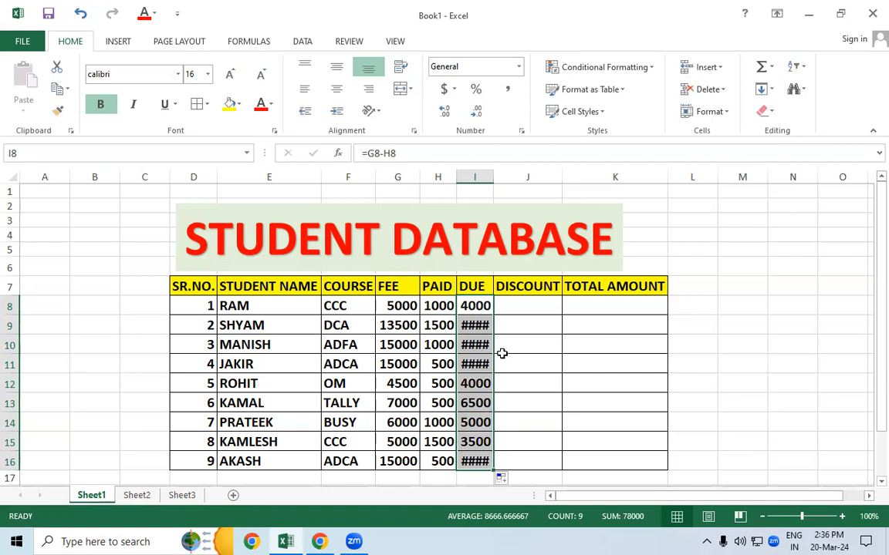
double_click(493, 178)
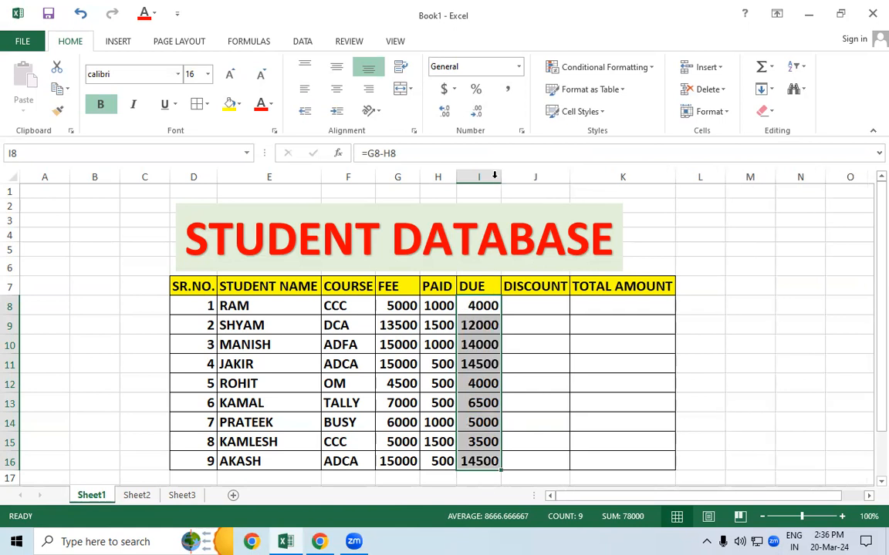
drag(524, 311, 521, 487)
click(639, 333)
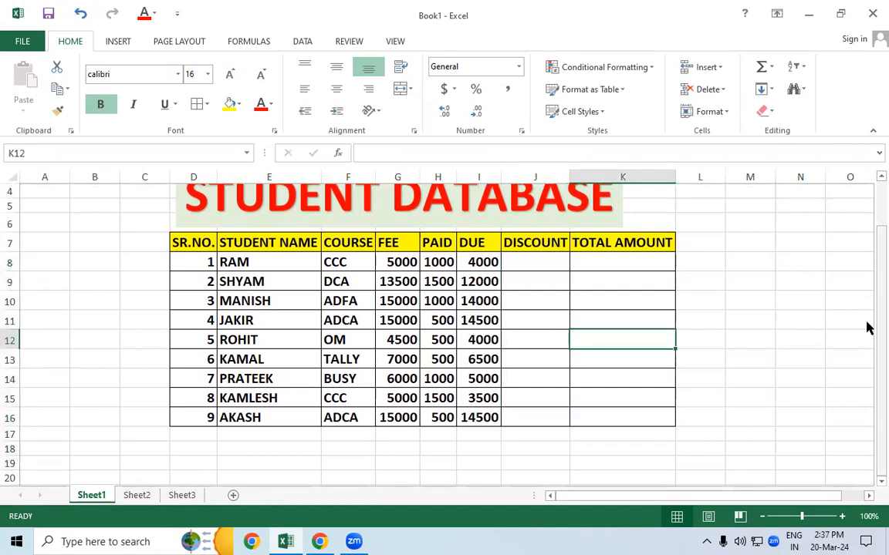
scroll(864, 320, up, 1)
click(645, 345)
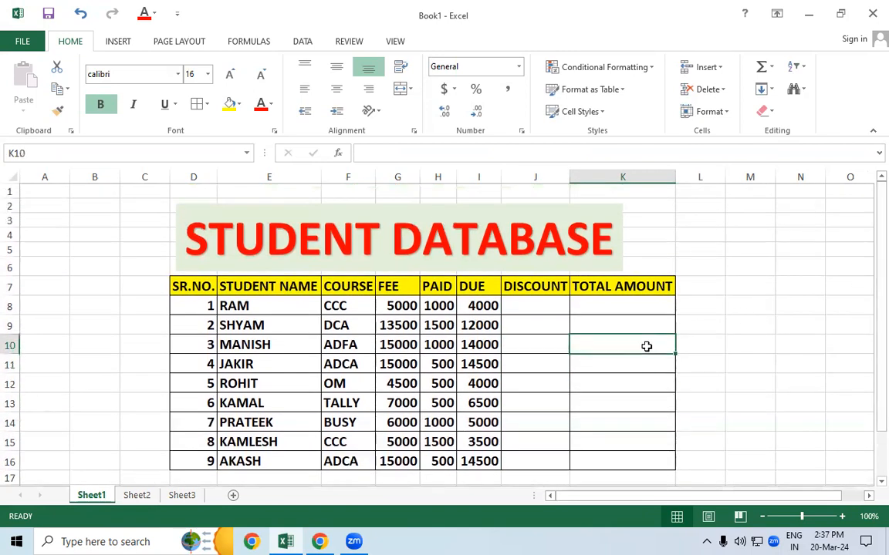
Step: Examine how the first student's fee, payment and due amount relate, along with the PAID column and the empty DISCOUNT cells
click(247, 307)
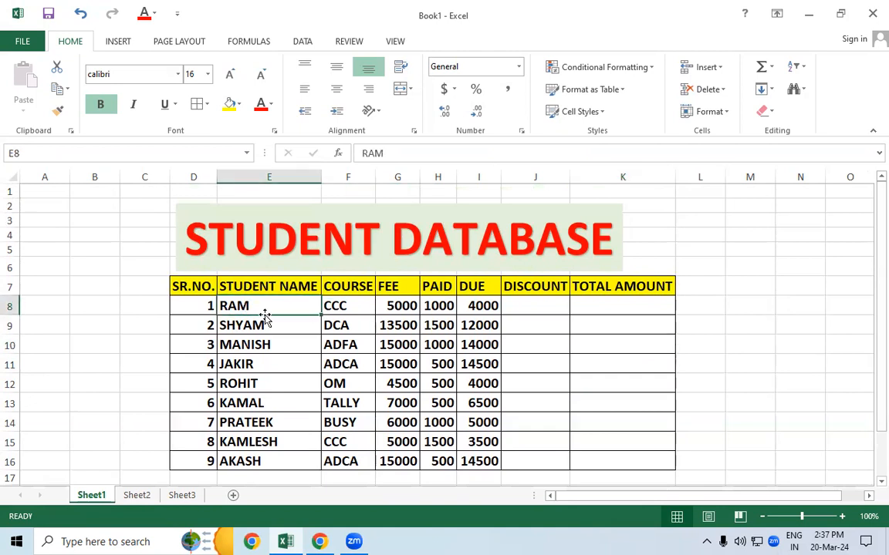
click(477, 308)
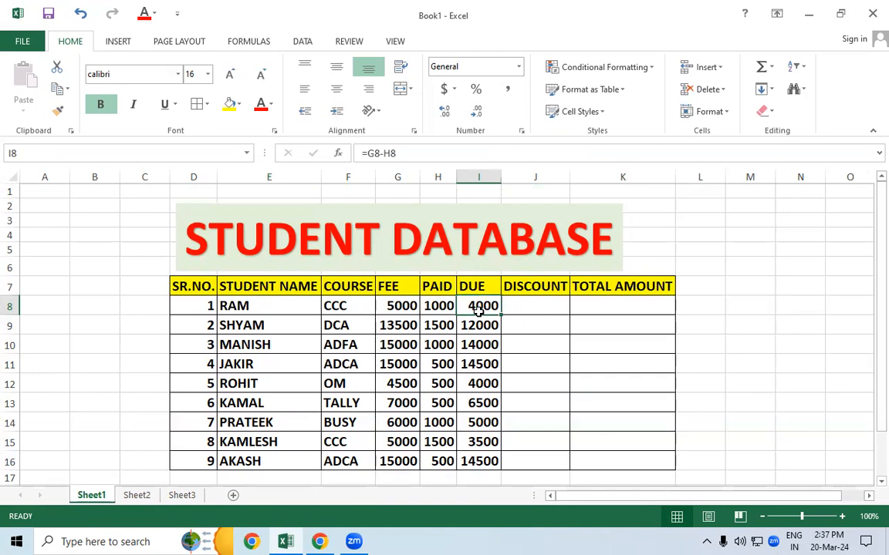
click(548, 326)
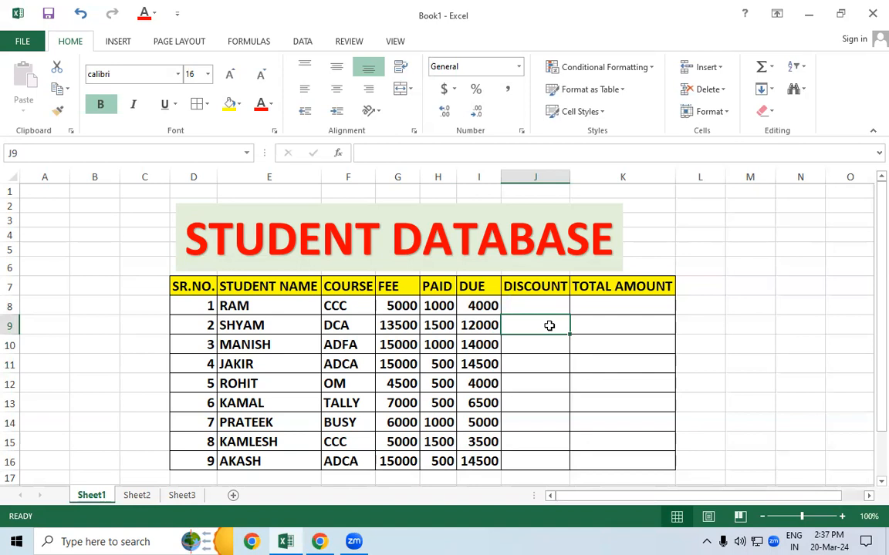
click(416, 306)
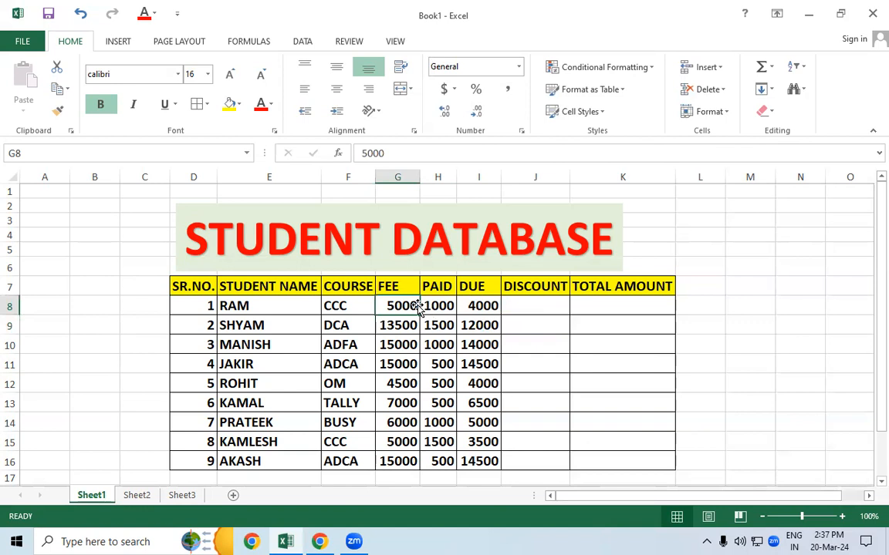
click(223, 306)
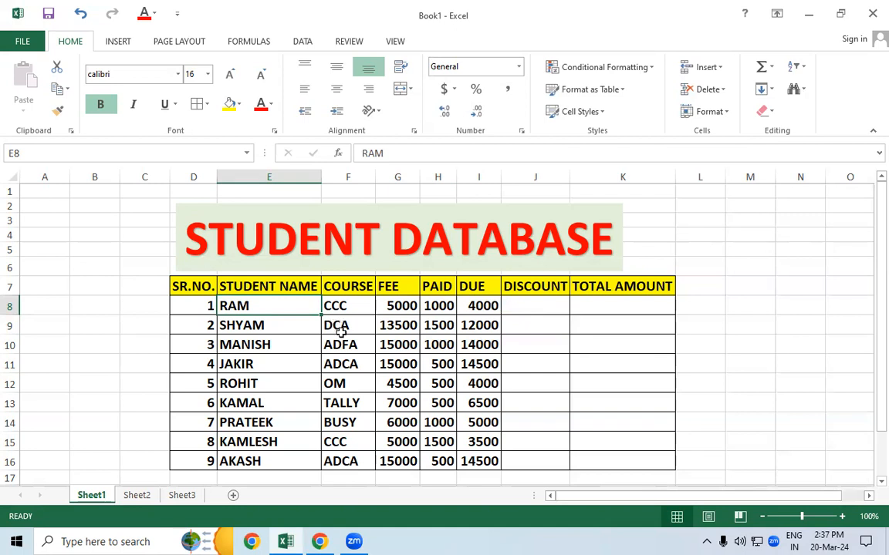
click(395, 307)
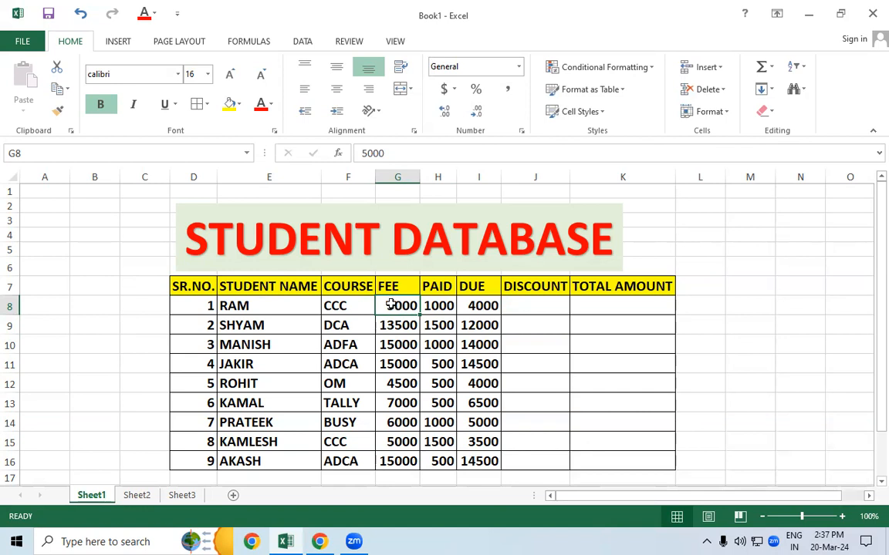
click(513, 308)
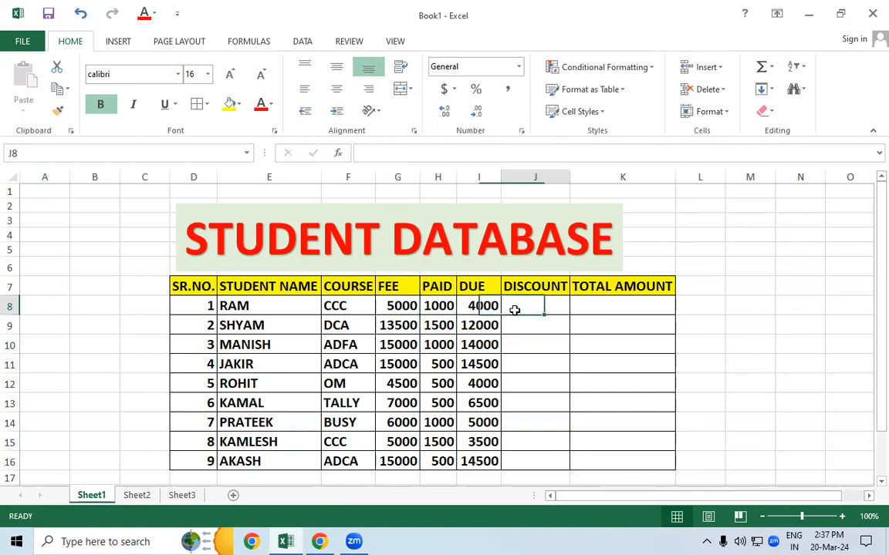
click(401, 303)
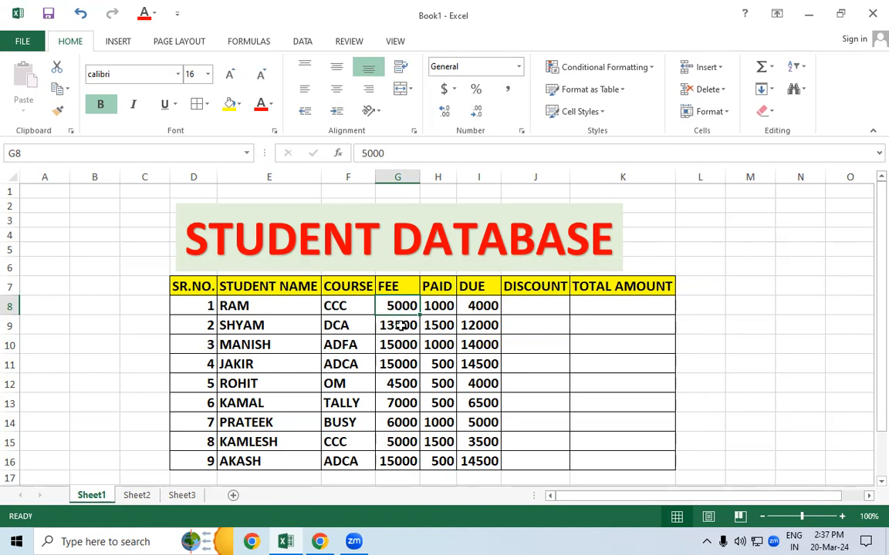
click(402, 327)
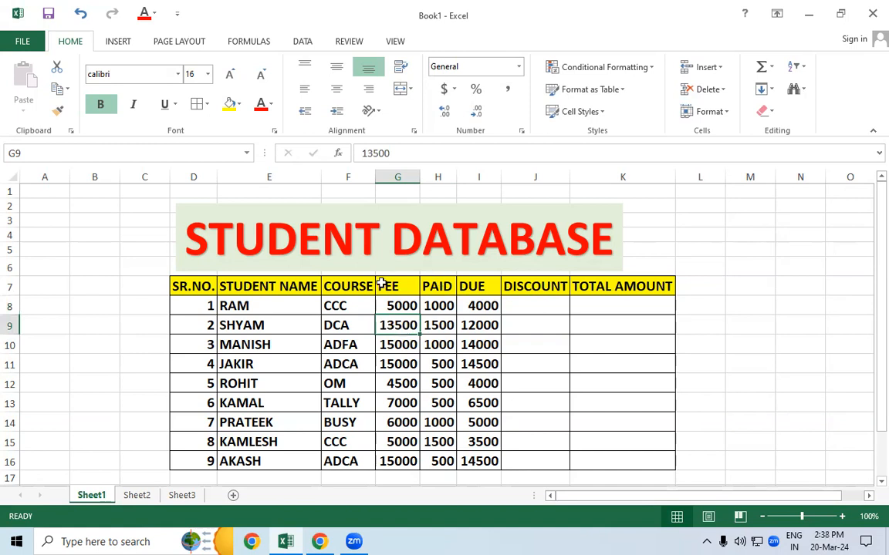
click(395, 307)
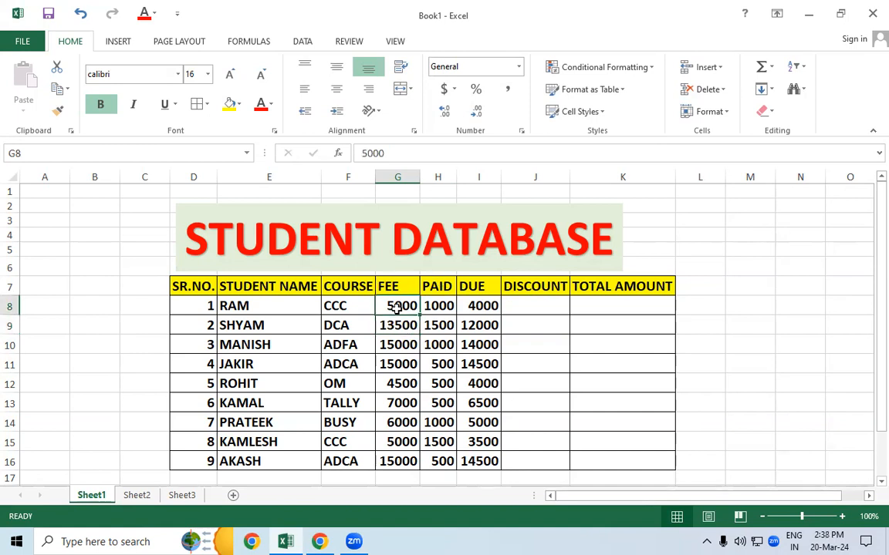
click(449, 302)
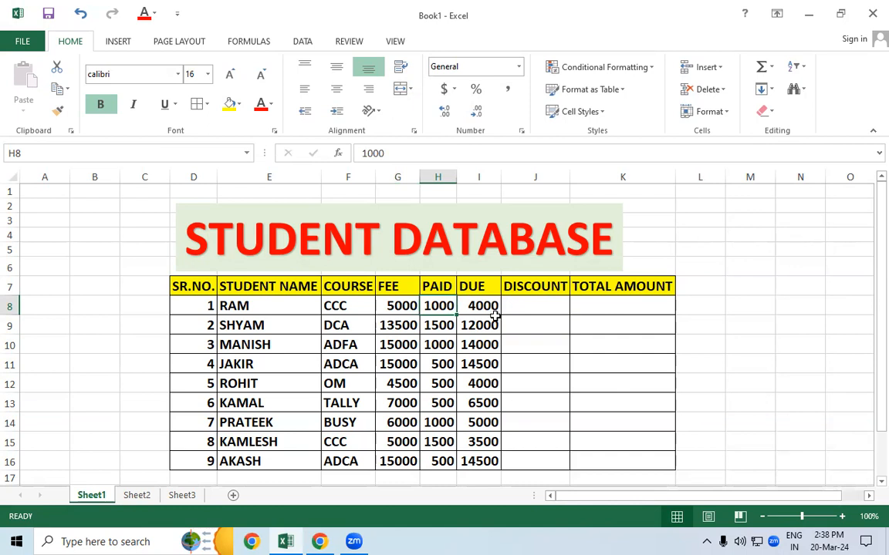
click(484, 305)
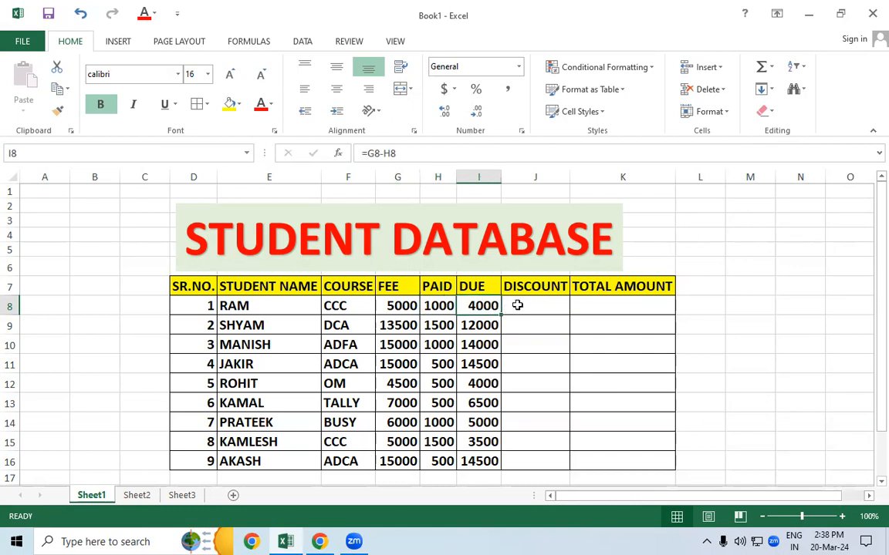
click(518, 305)
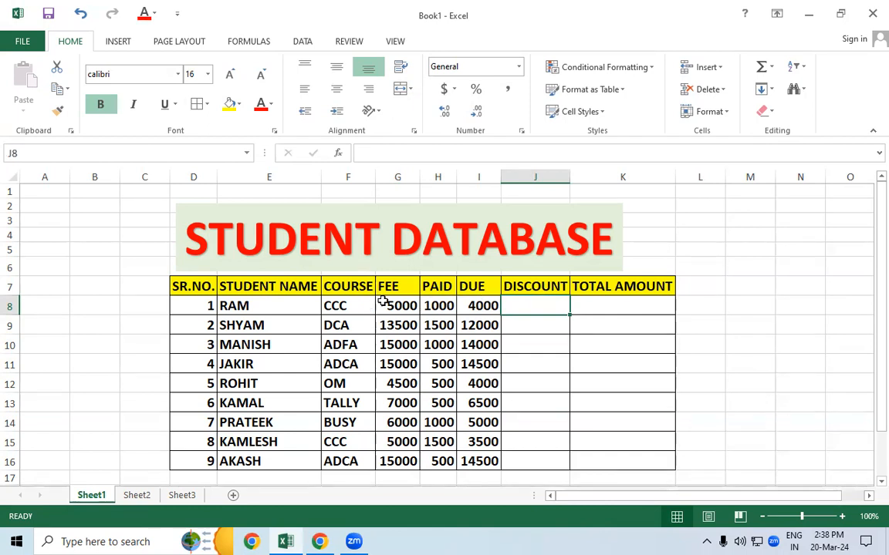
drag(434, 306, 434, 440)
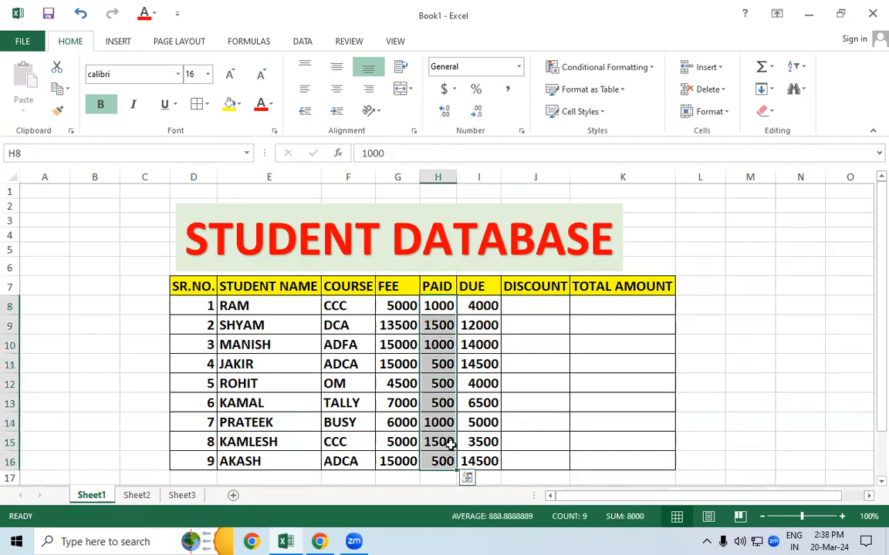
click(394, 308)
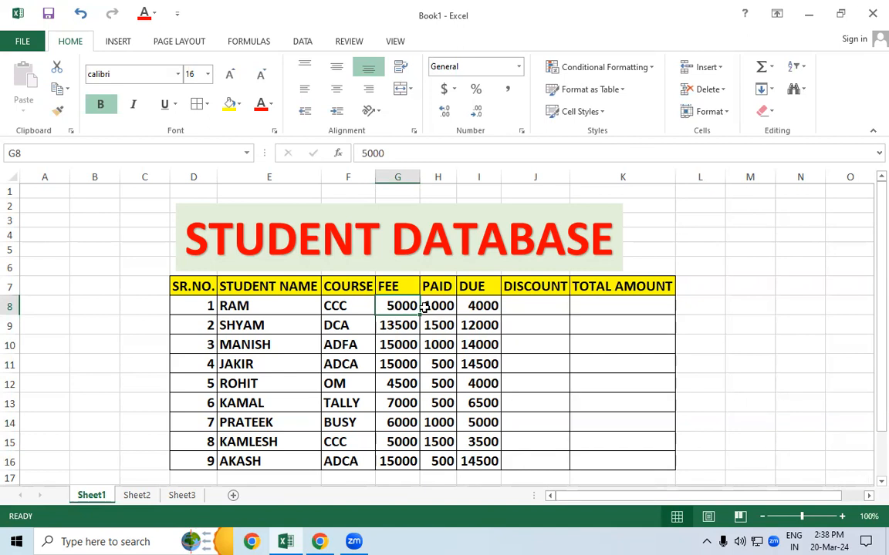
click(426, 307)
click(479, 308)
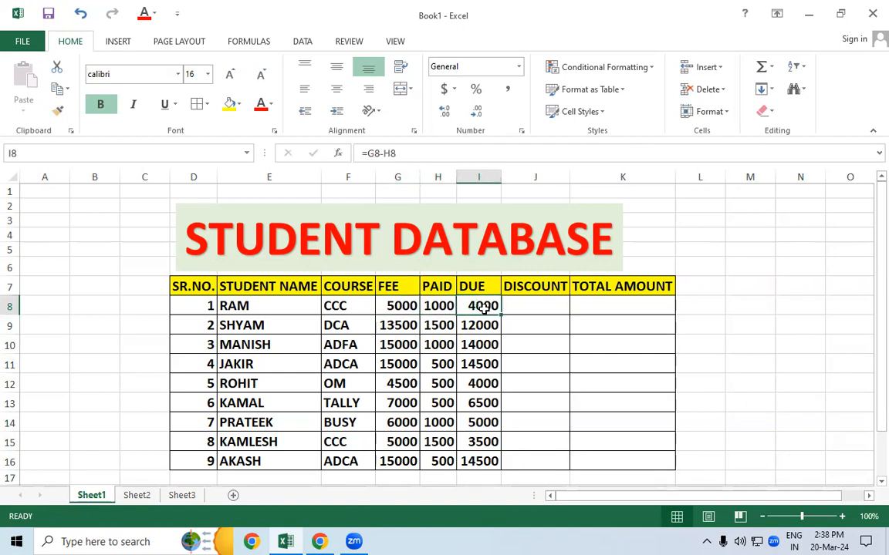
click(398, 307)
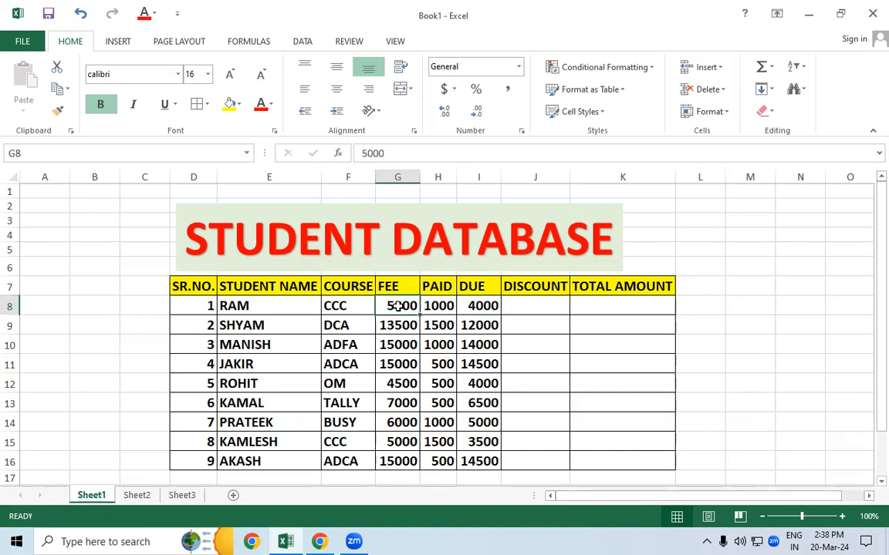
click(436, 306)
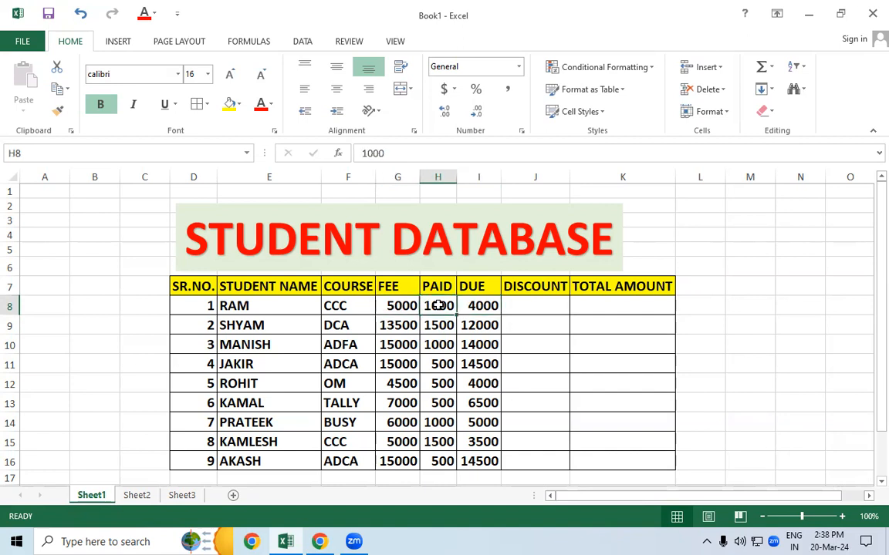
click(484, 305)
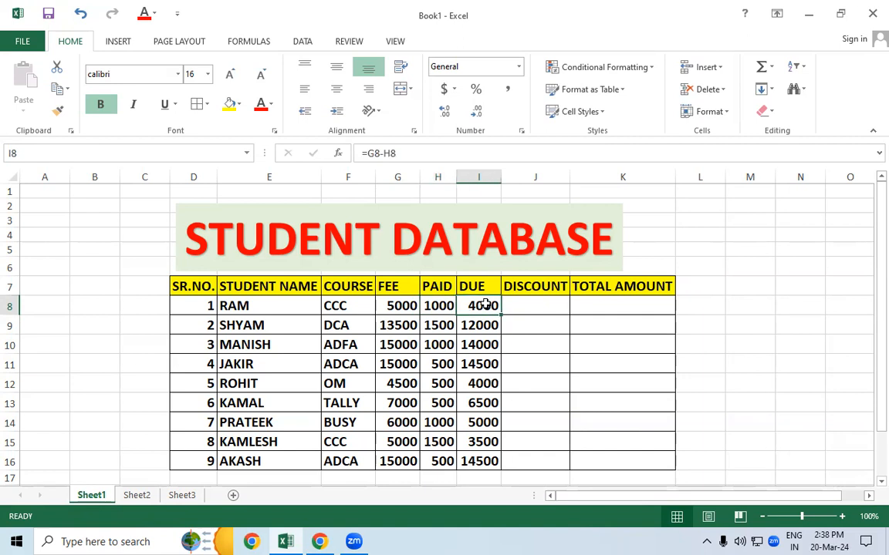
Step: Examine the first student's fee, payment and due cells in row 8 as the basis for the discount
click(544, 327)
click(401, 309)
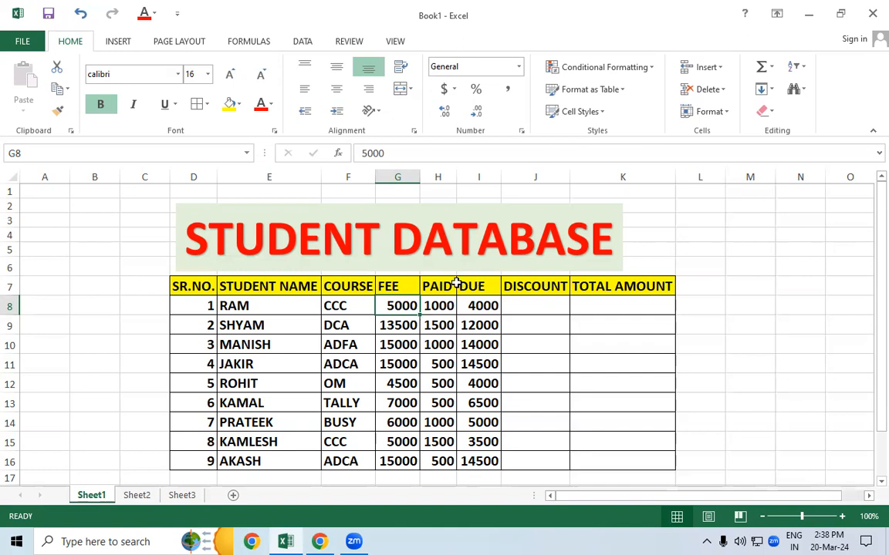
click(437, 304)
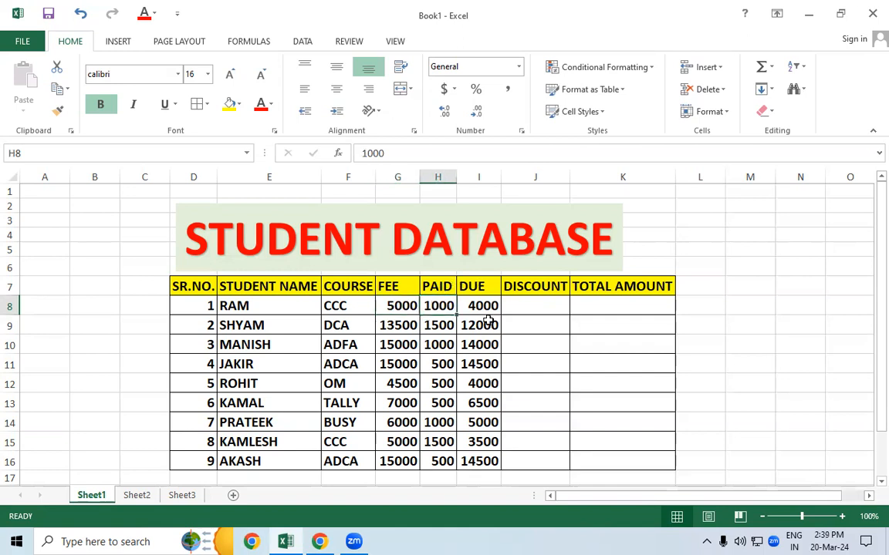
click(489, 312)
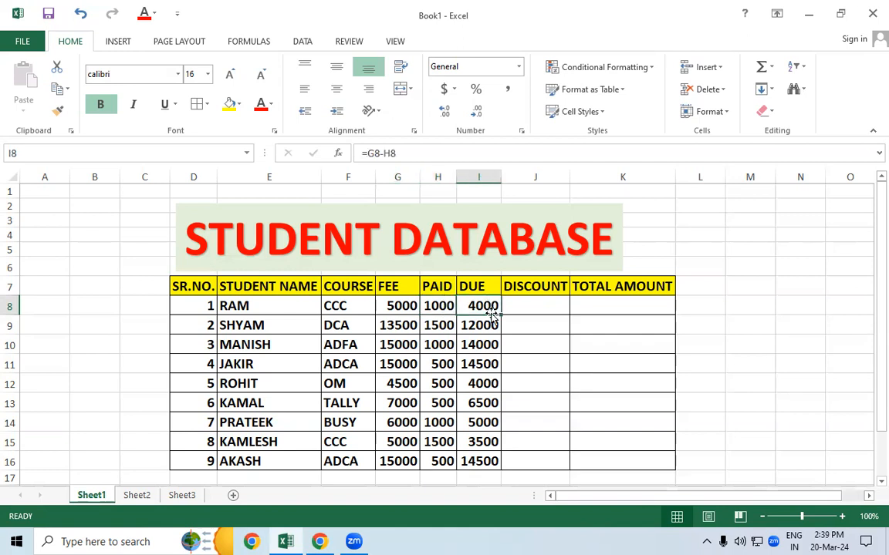
click(542, 306)
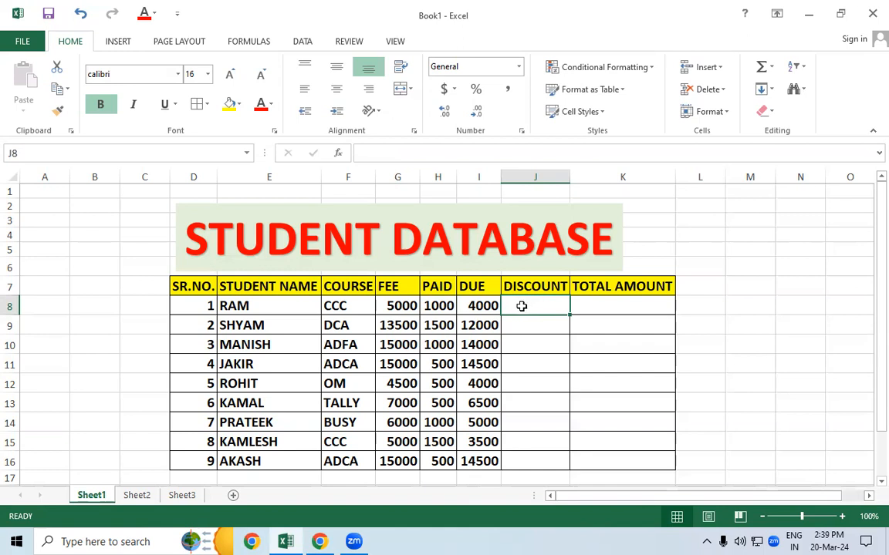
drag(438, 306, 398, 286)
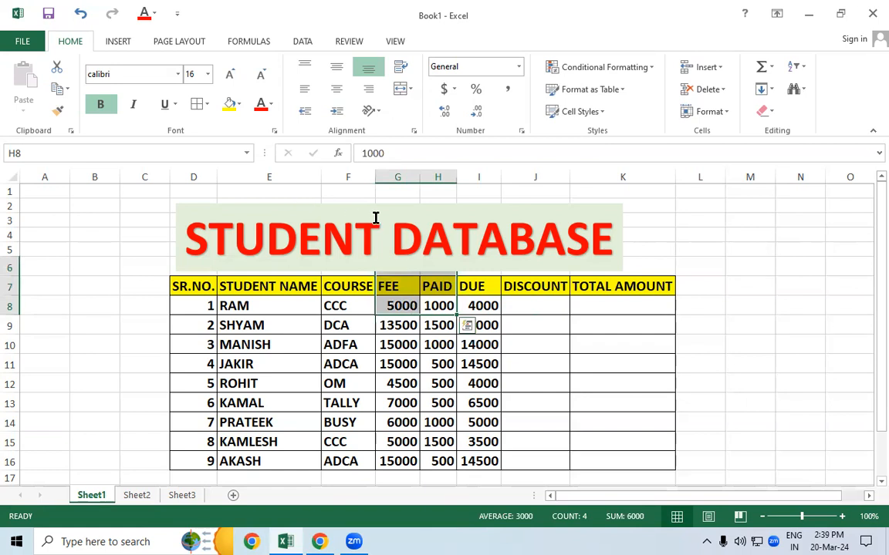
click(479, 304)
Step: Enter the formula =I8*10/100 in cell J8 of the DISCOUNT column and fill it down through J16
click(525, 301)
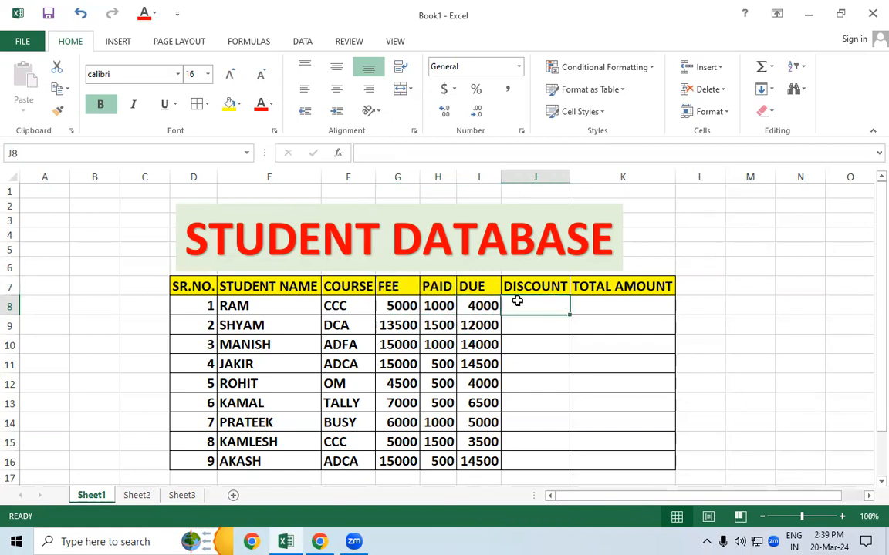
text(=)
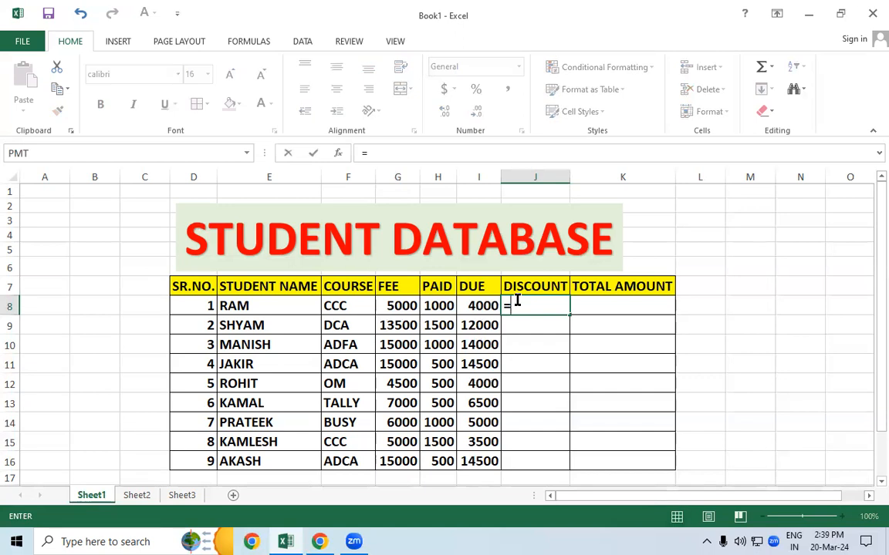
click(479, 306)
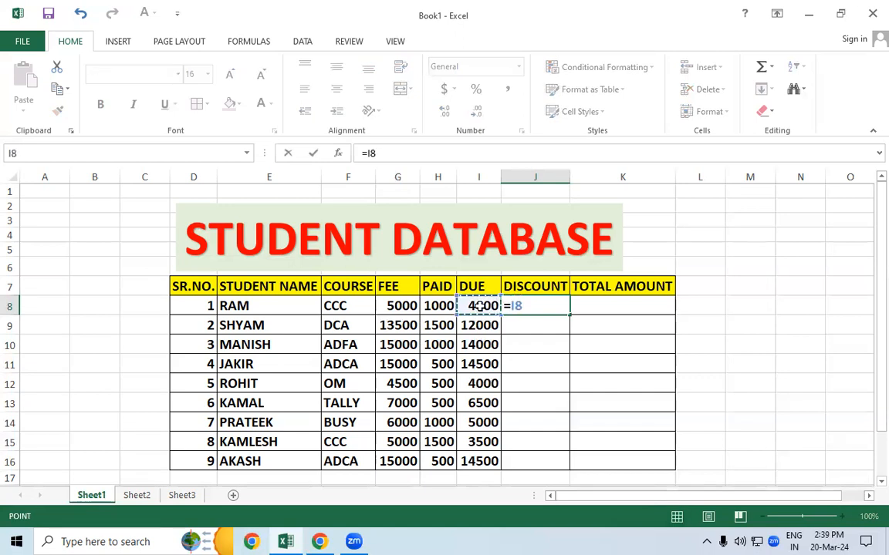
text(*10)
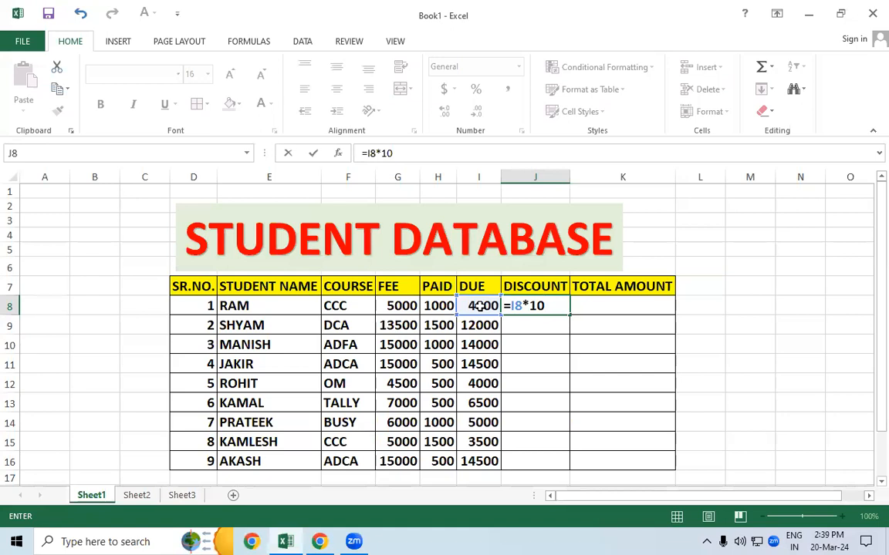
text(/4)
key(BackSpace)
text(100)
key(Return)
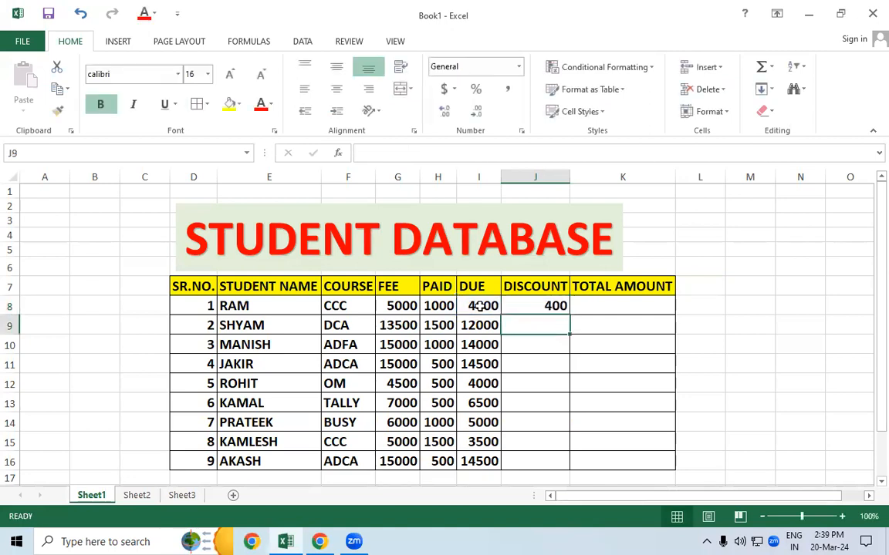
click(538, 306)
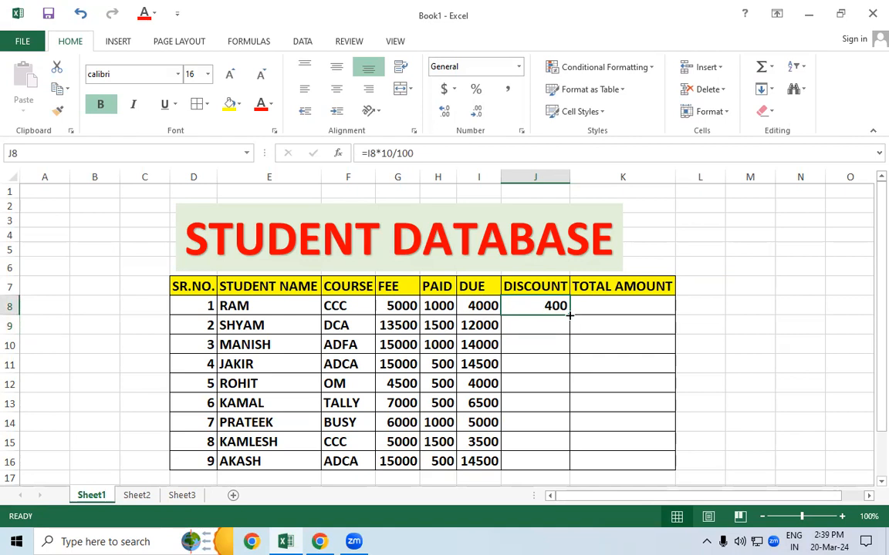
double_click(570, 316)
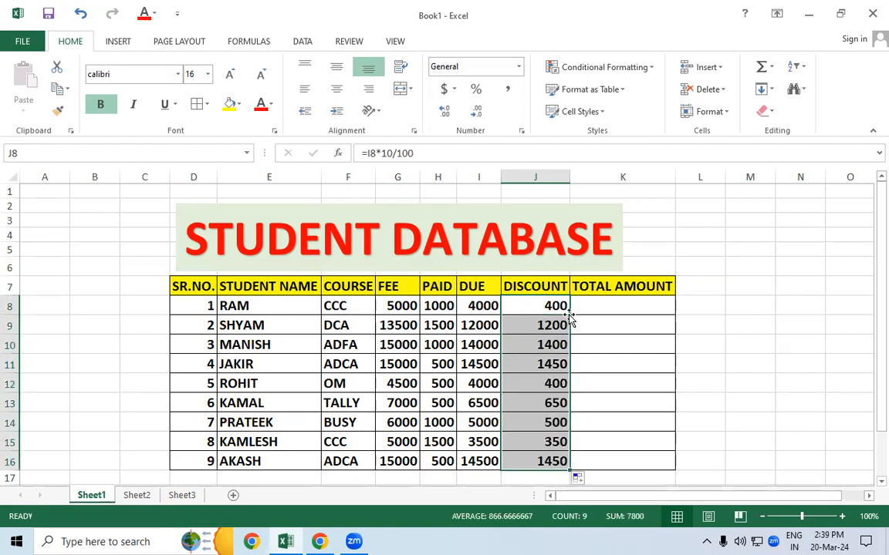
Step: Enter the formula =I8-J8 in cell K8 of the TOTAL AMOUNT column and fill it down through K16
click(397, 303)
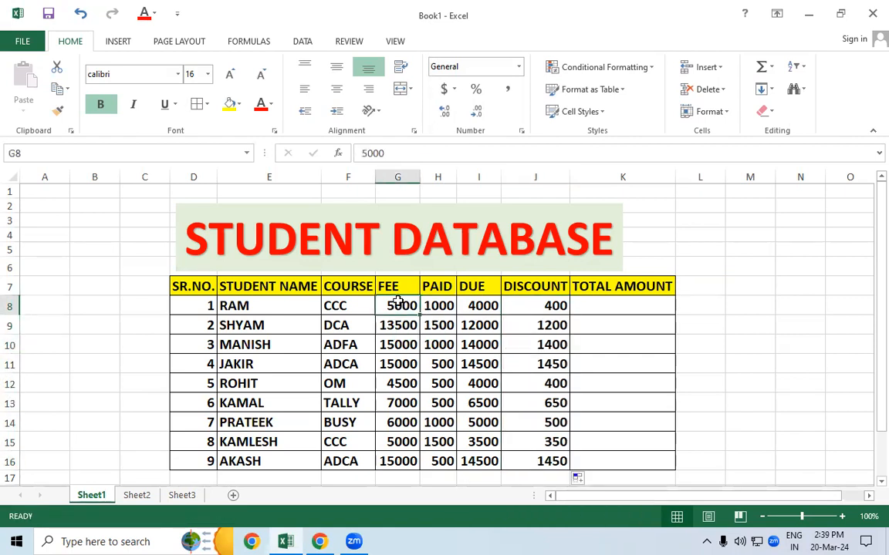
click(434, 303)
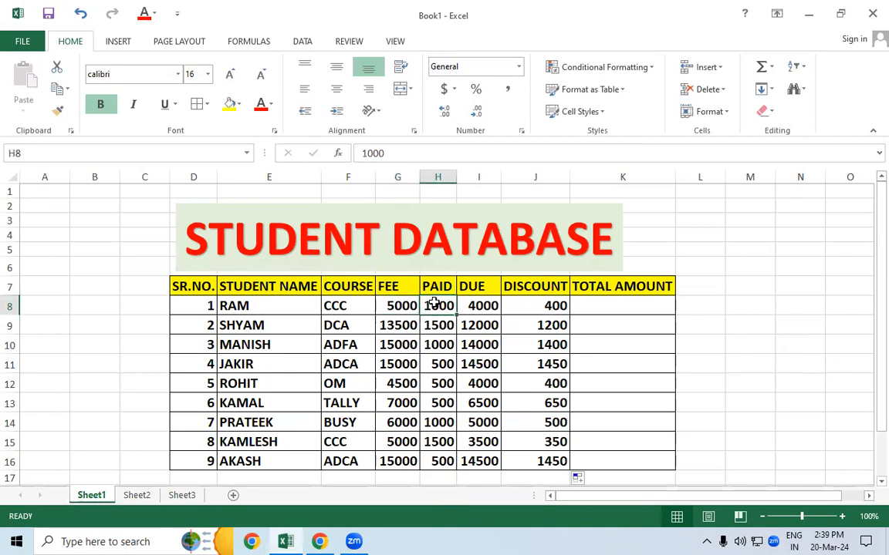
click(487, 305)
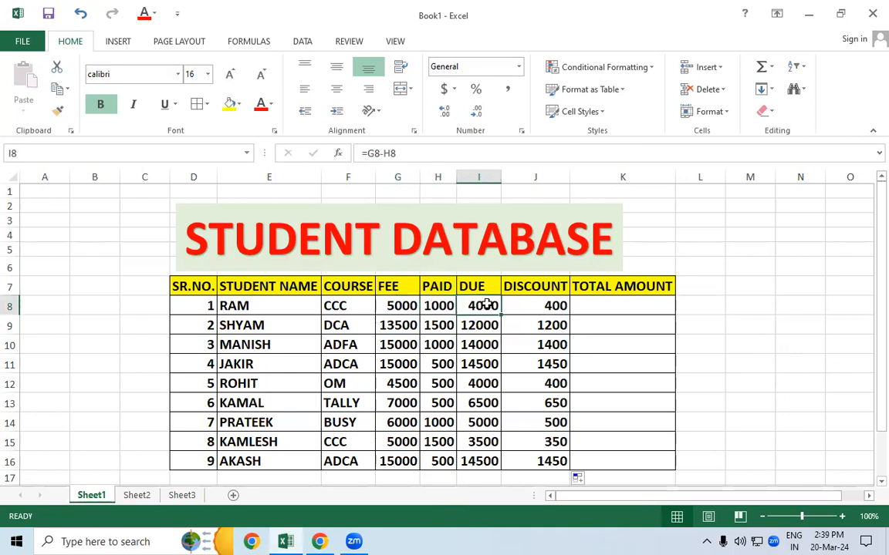
click(542, 303)
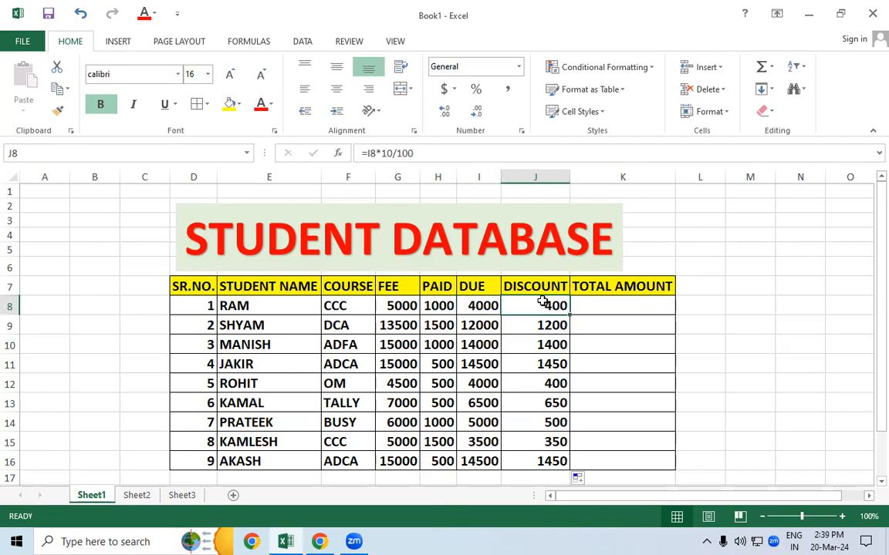
click(613, 303)
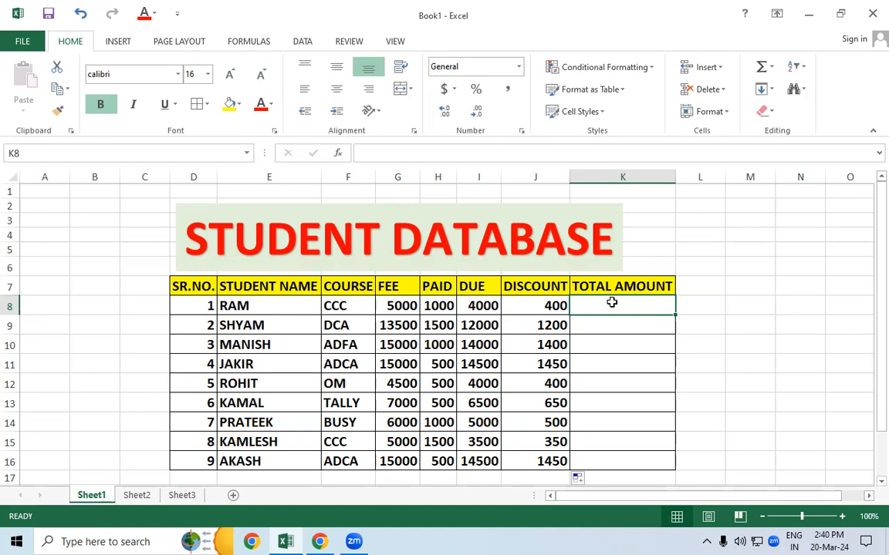
text(=)
click(481, 304)
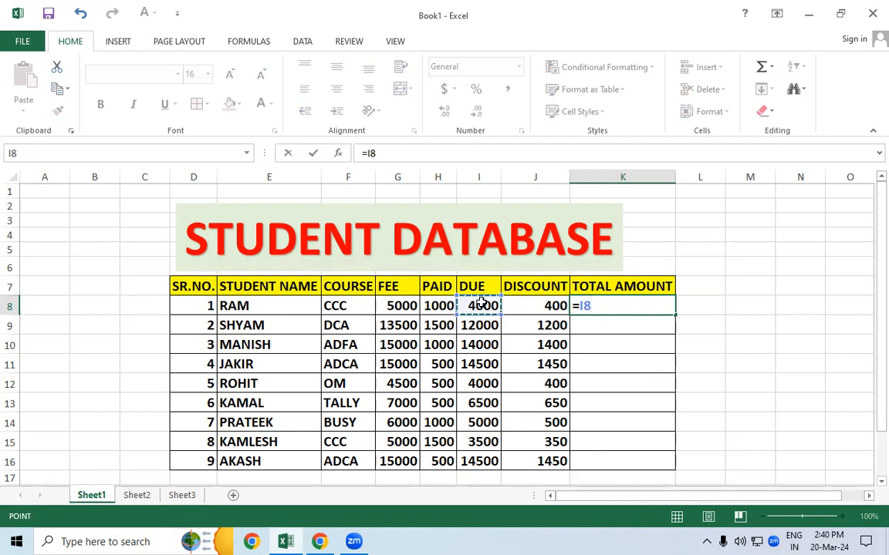
text(-)
click(549, 297)
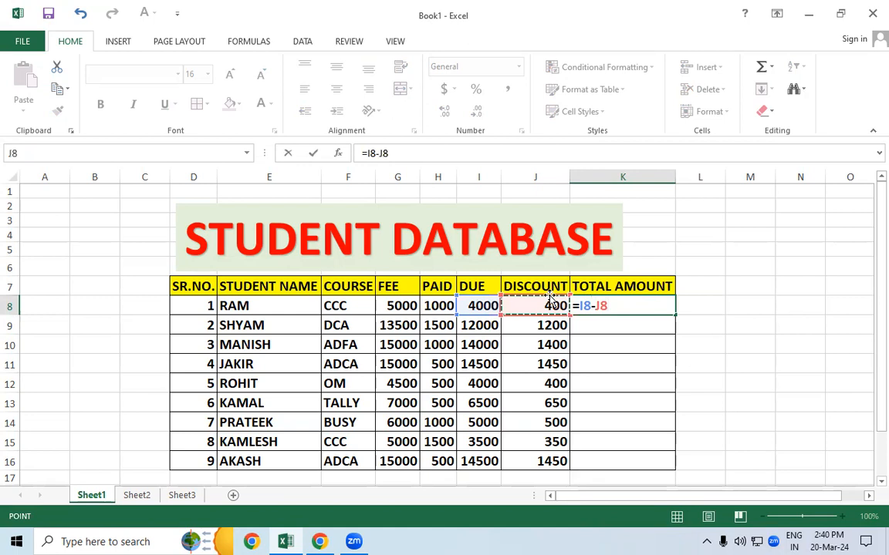
key(Return)
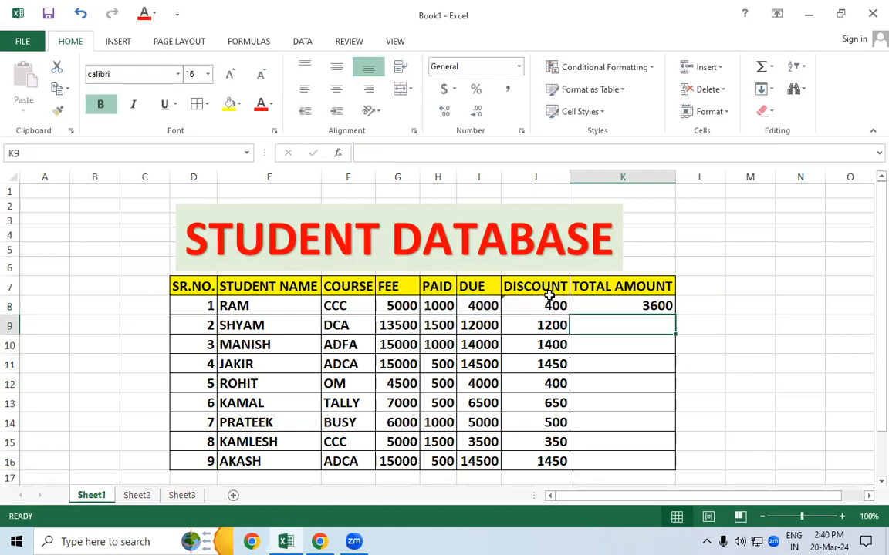
click(633, 305)
double_click(675, 314)
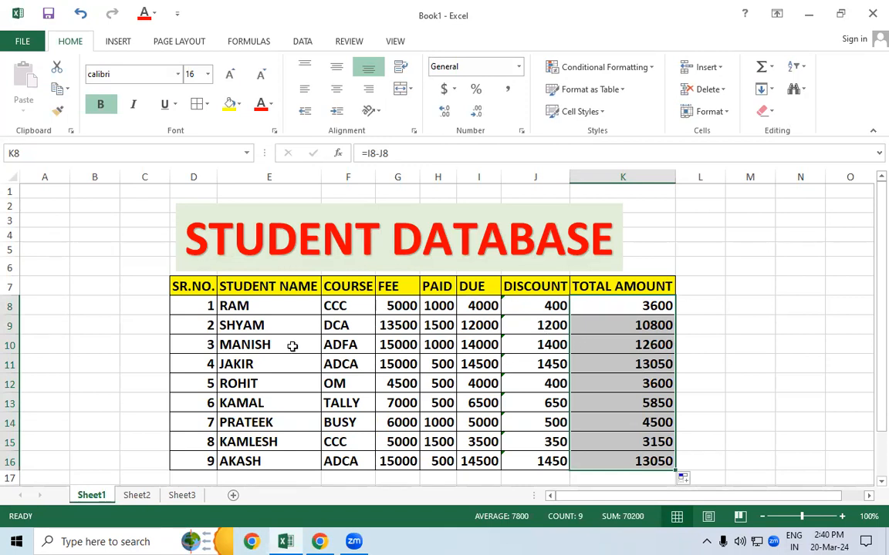
Step: Change the third student's discount rate to 15 percent by editing the formula in J10 to =I10*15/100
drag(339, 348, 534, 346)
click(624, 377)
click(540, 343)
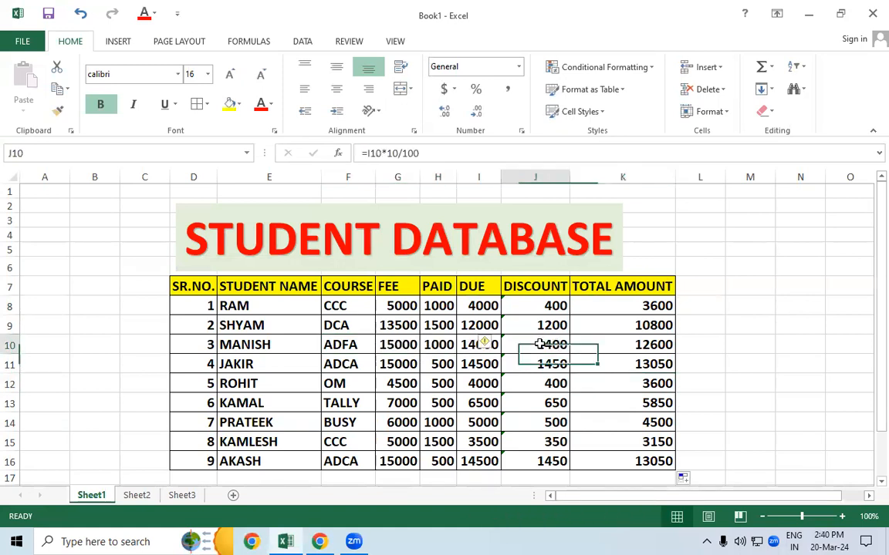
double_click(536, 343)
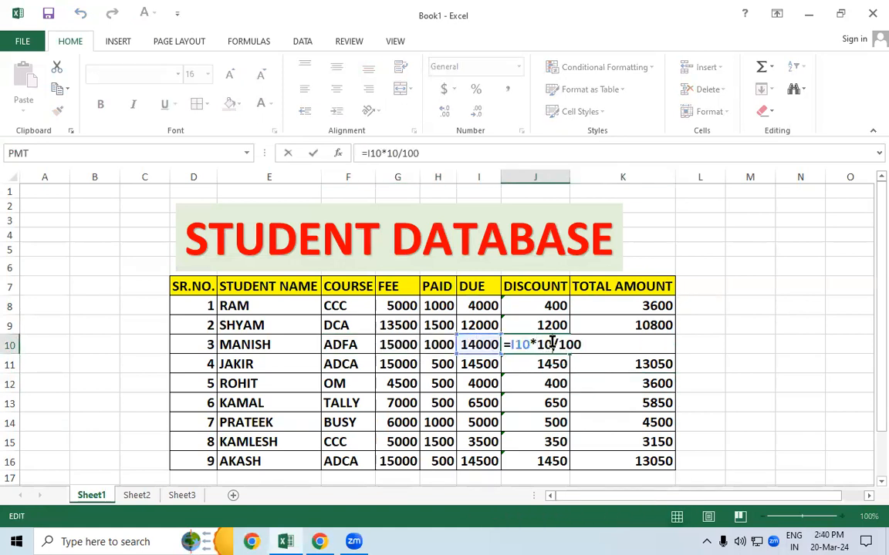
click(552, 344)
key(BackSpace)
text(5)
key(Return)
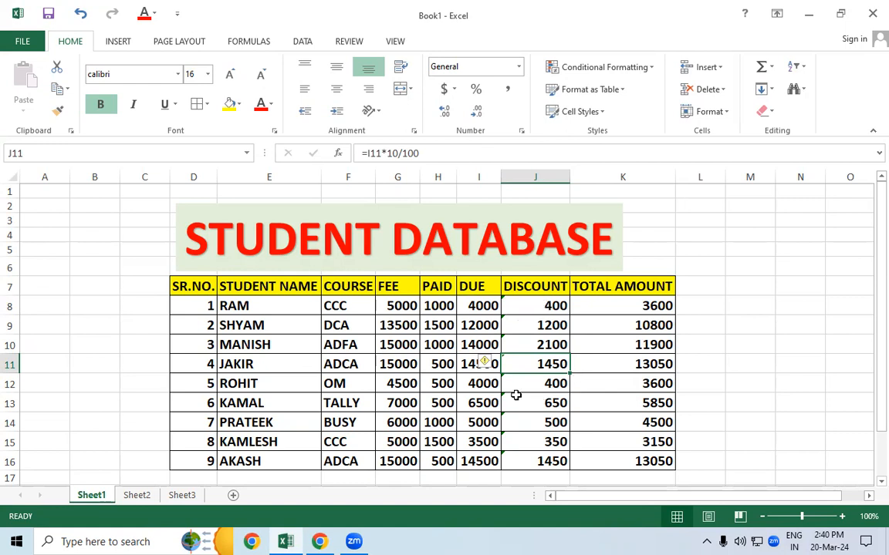
Step: Change the discount rate for the BUSY course student to 12 percent by editing J14 to =I14*12/100
click(369, 423)
double_click(533, 423)
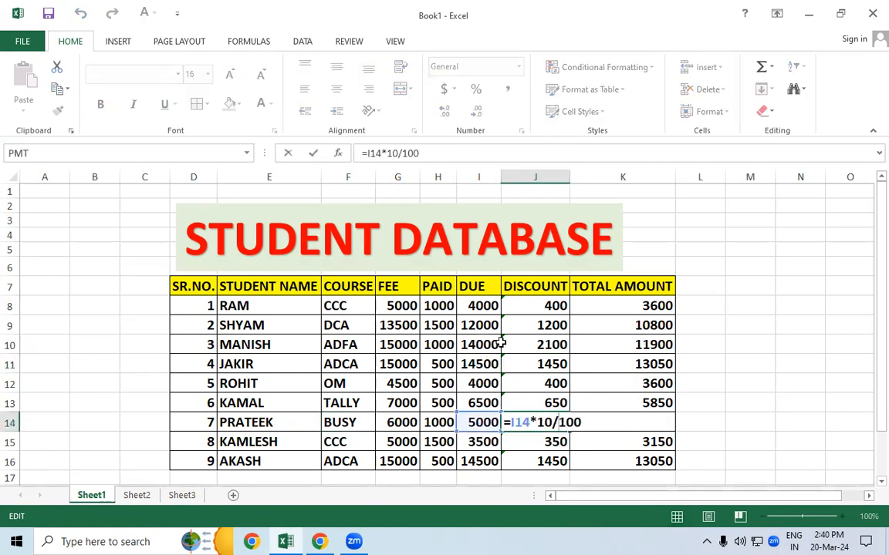
click(552, 422)
key(BackSpace)
text(2)
key(Return)
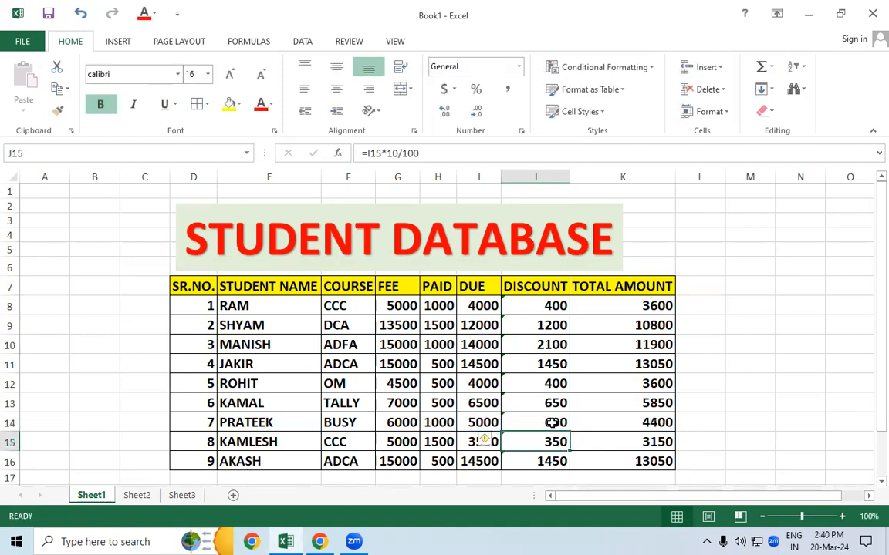
Step: Rewrite the discount formula in J8 as =I8*10% and fill it down through J16
double_click(552, 306)
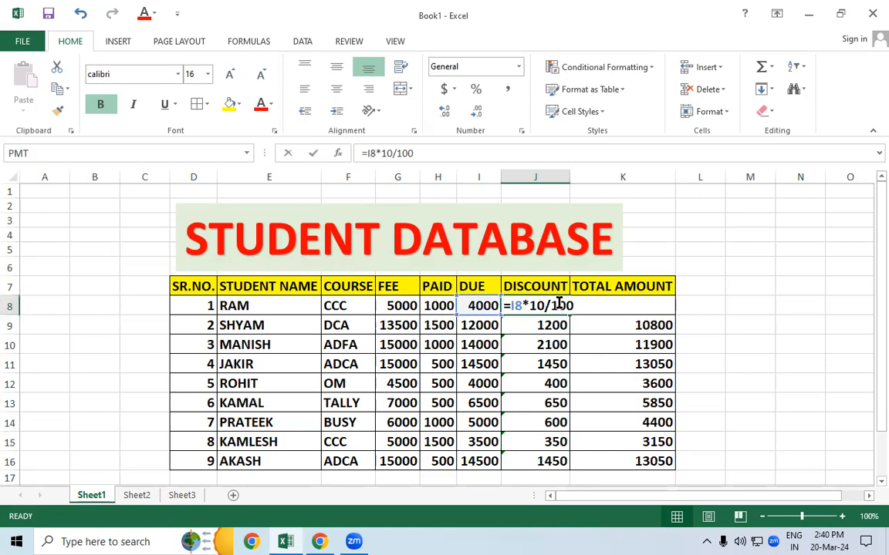
key(BackSpace)
key(BackSpace)
key(BackSpace)
key(BackSpace)
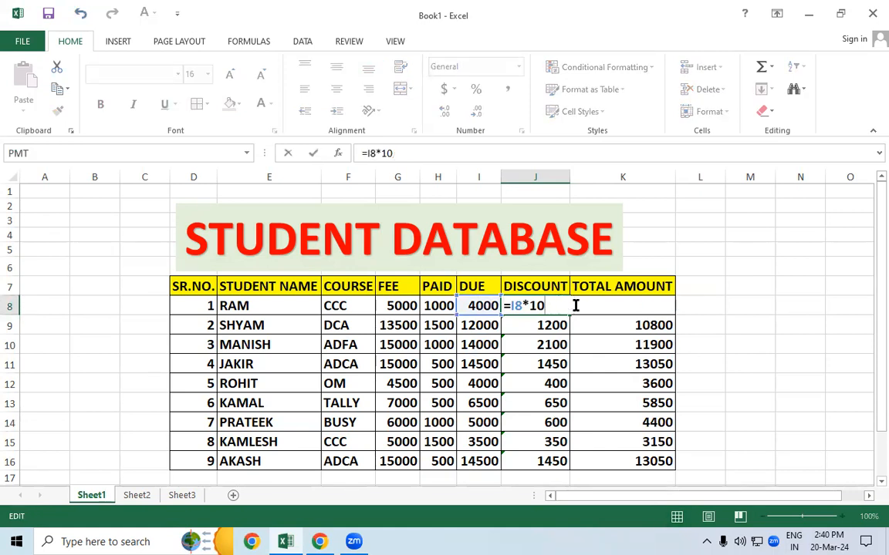
text(%)
key(ctrl+Return)
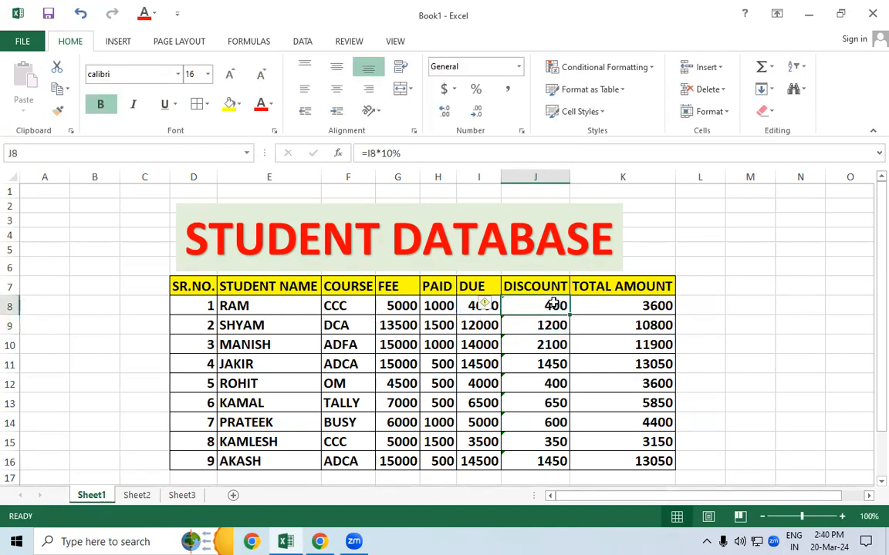
double_click(570, 314)
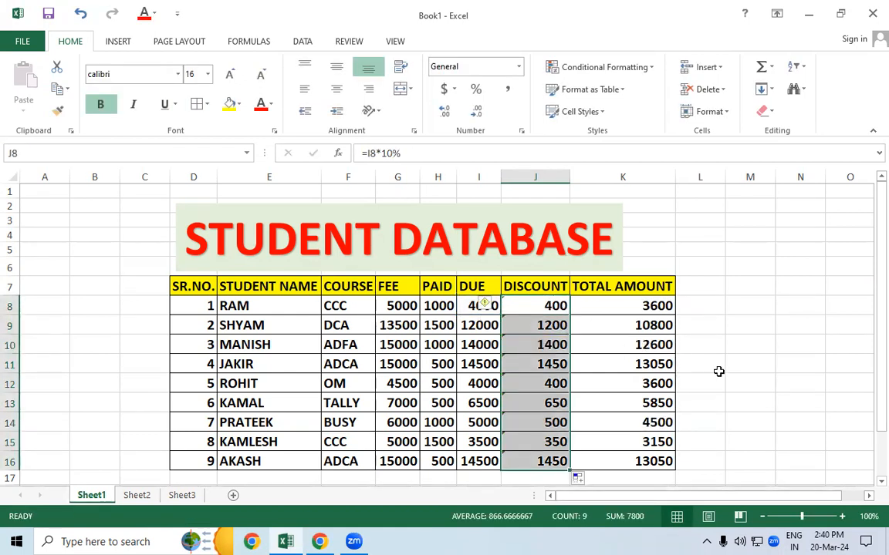
click(763, 377)
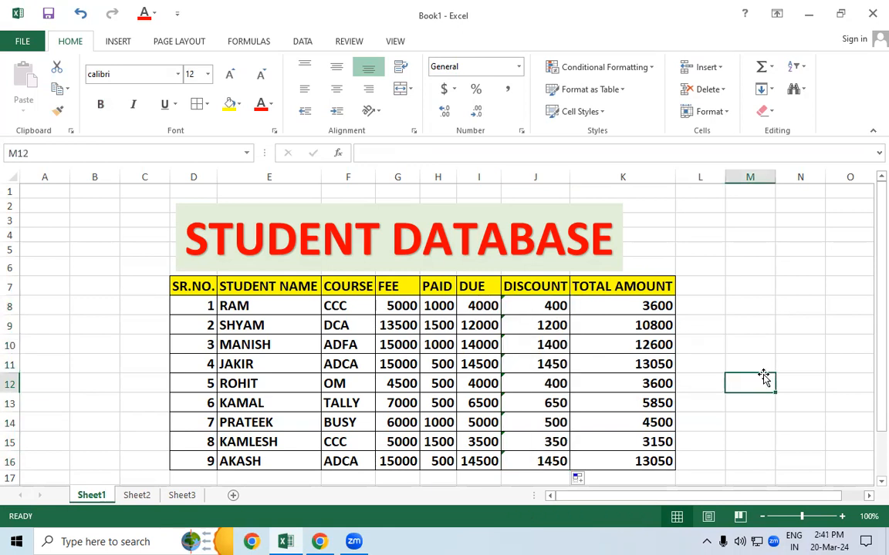
click(625, 352)
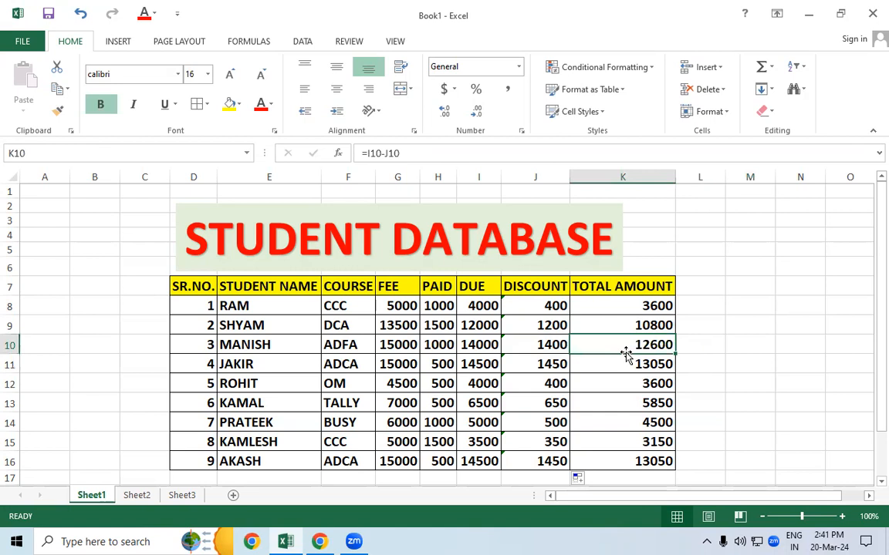